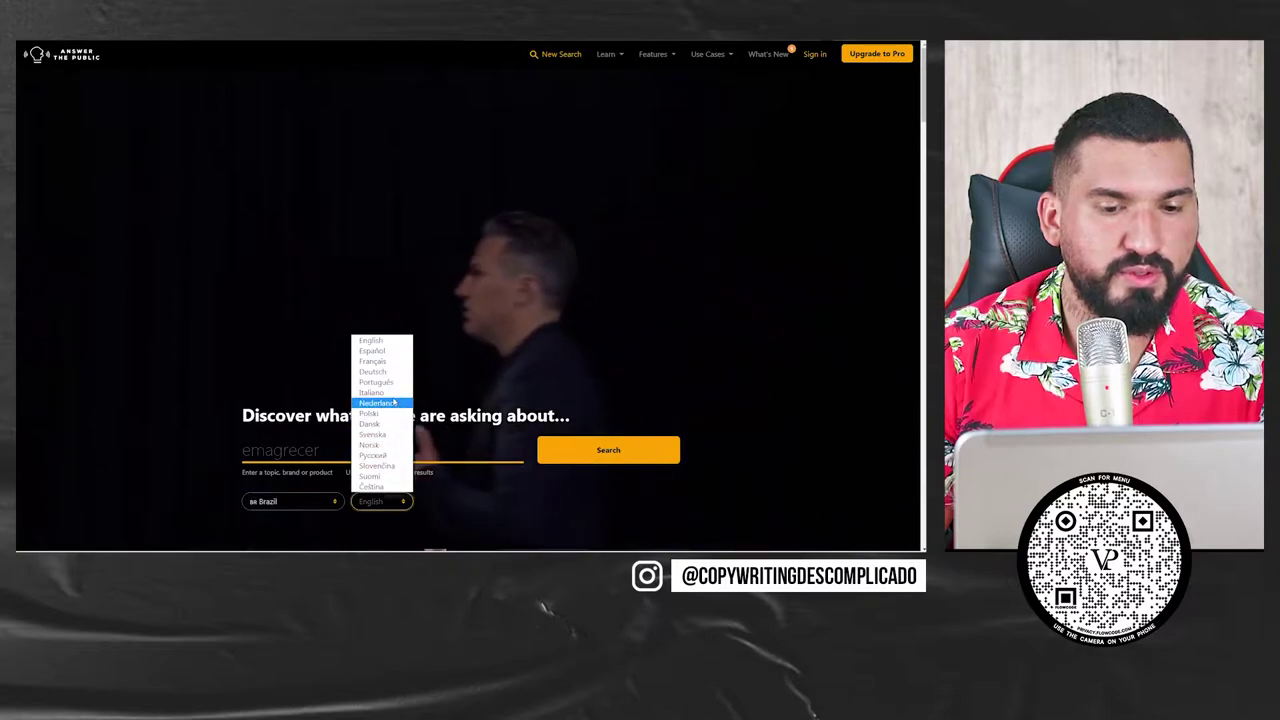
# Step: Run the search for "emagrecer" with Brazil and Portuguese, and bring up the questions visualisation
pyautogui.click(600, 458)
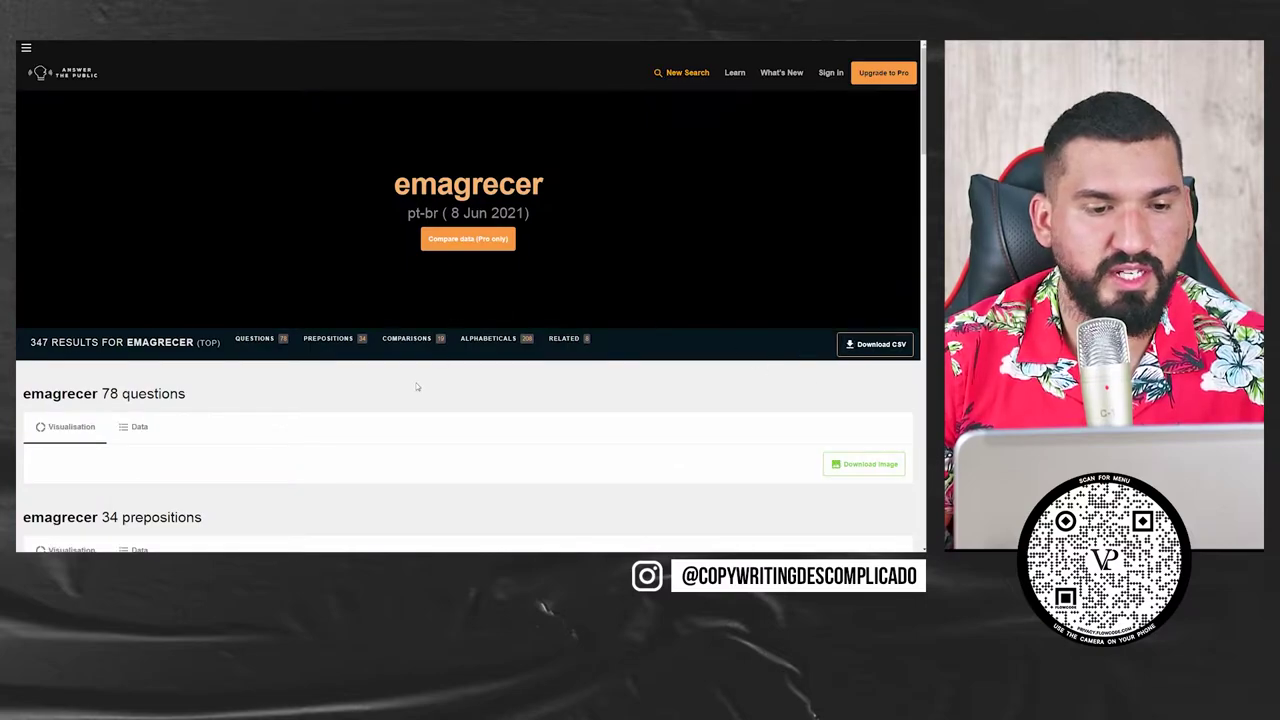
pyautogui.scroll(-4, 249, 355)
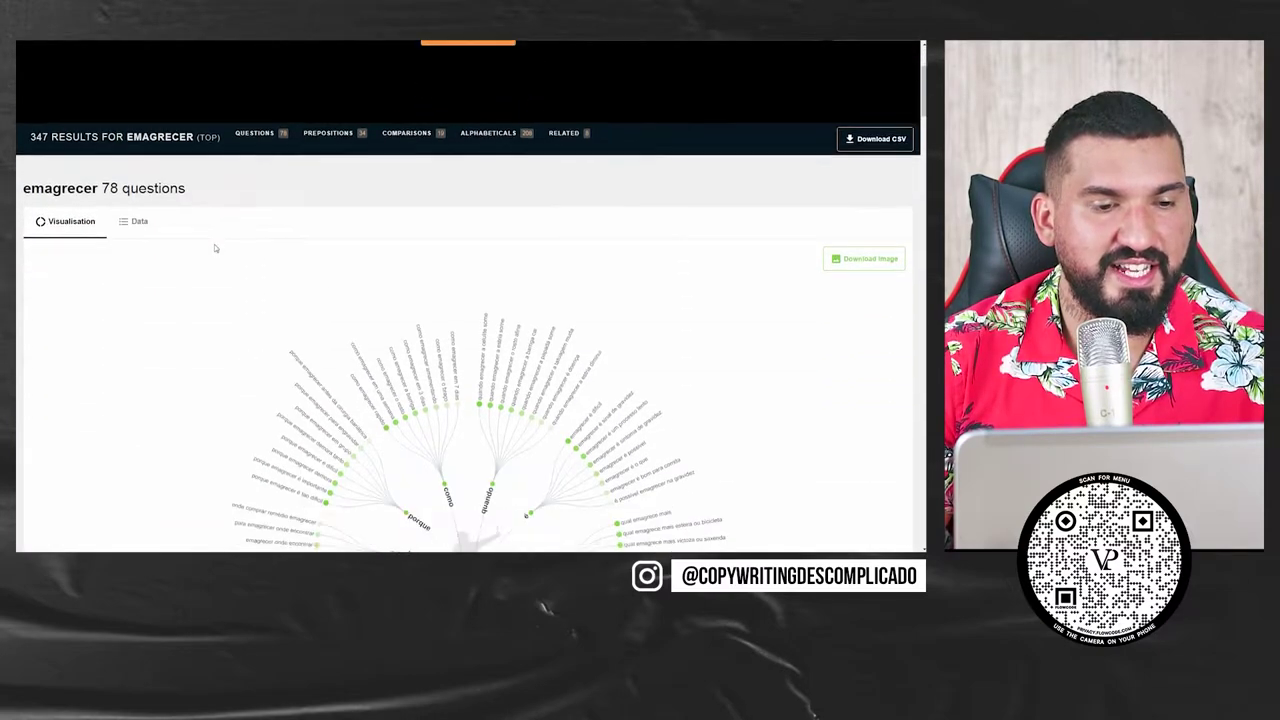
pyautogui.scroll(-3, 181, 187)
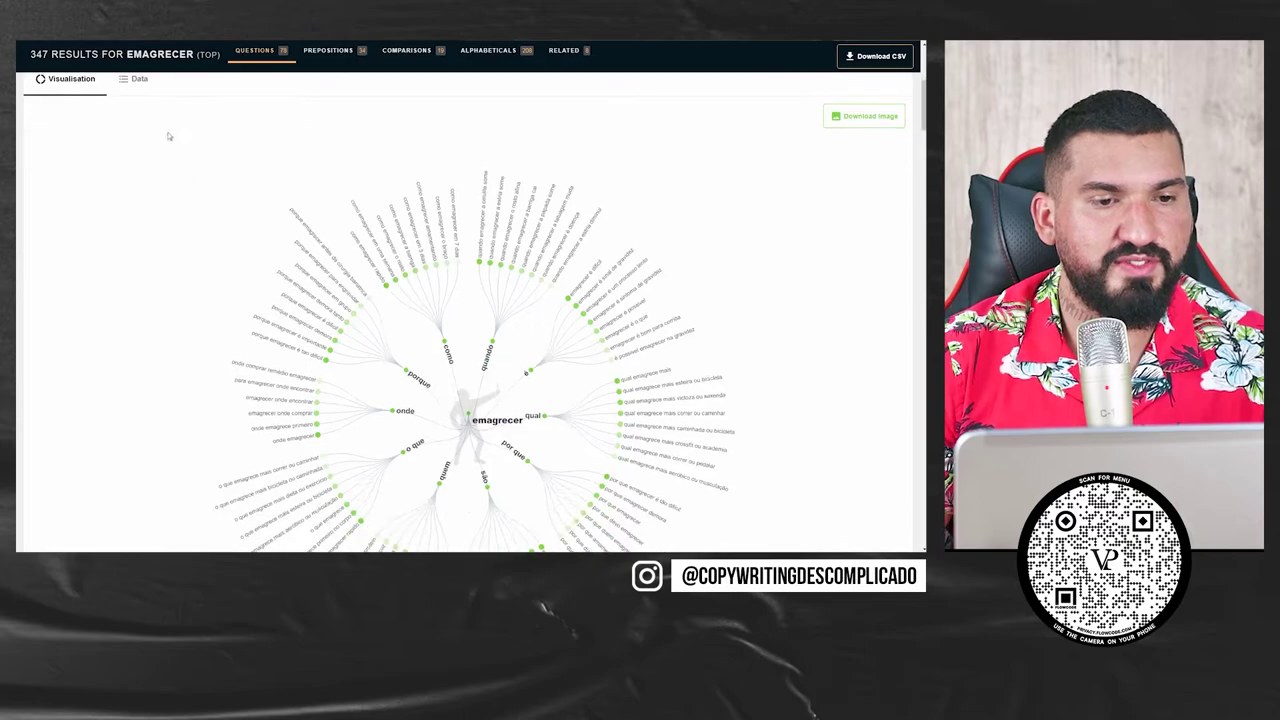
pyautogui.scroll(1, 143, 94)
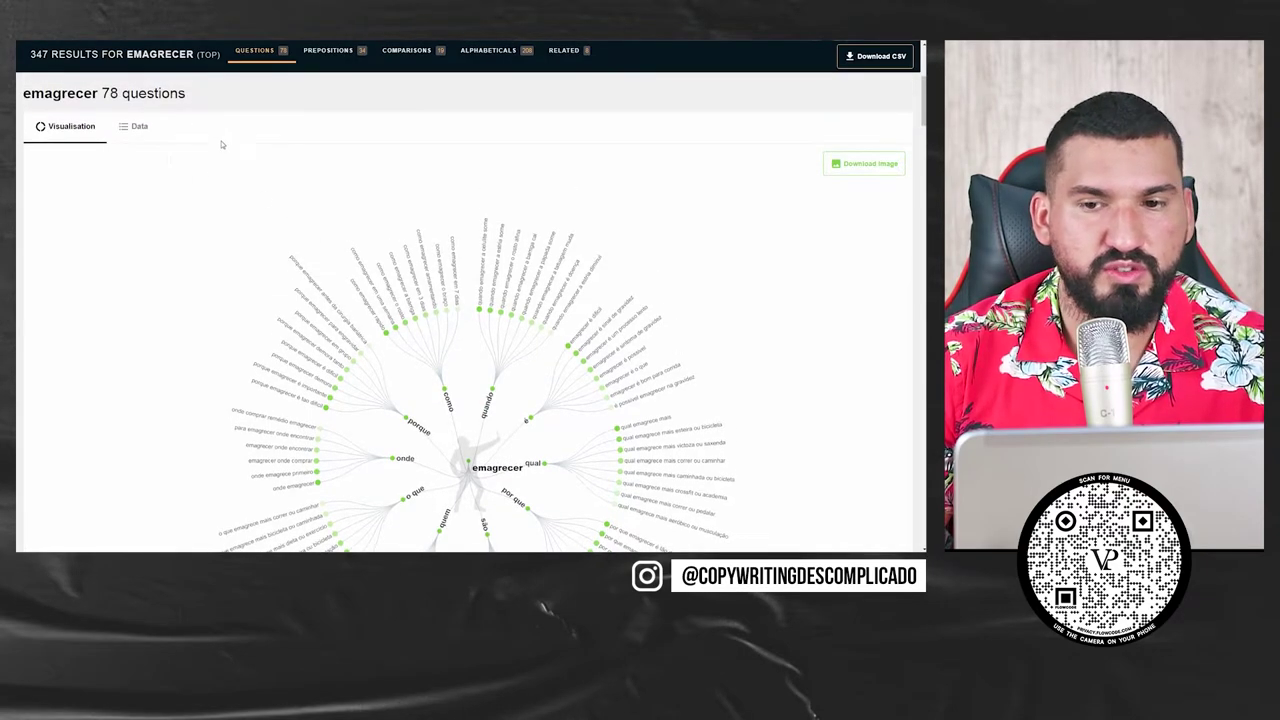
# Step: Show the questions as data lists and go over the "como", "é" and "onde" groups
pyautogui.click(139, 129)
pyautogui.scroll(-1, 117, 200)
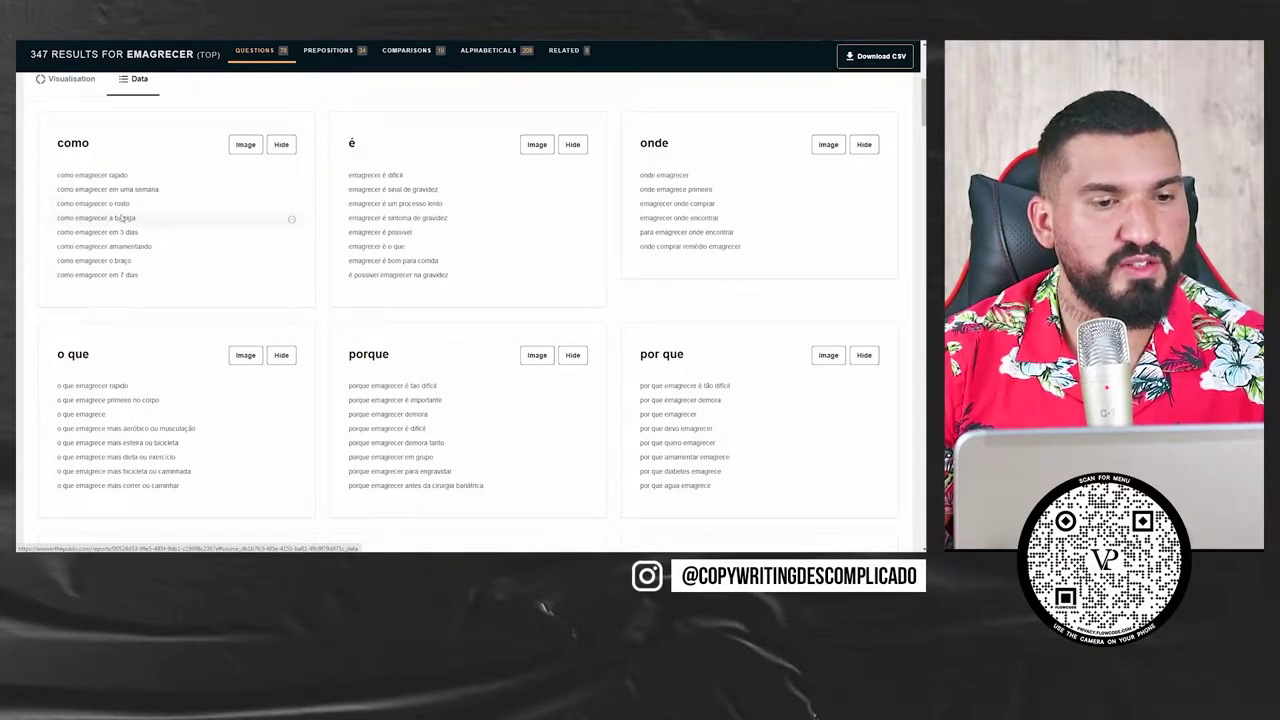
pyautogui.doubleClick(73, 143)
pyautogui.click(432, 162)
pyautogui.doubleClick(664, 142)
pyautogui.click(574, 342)
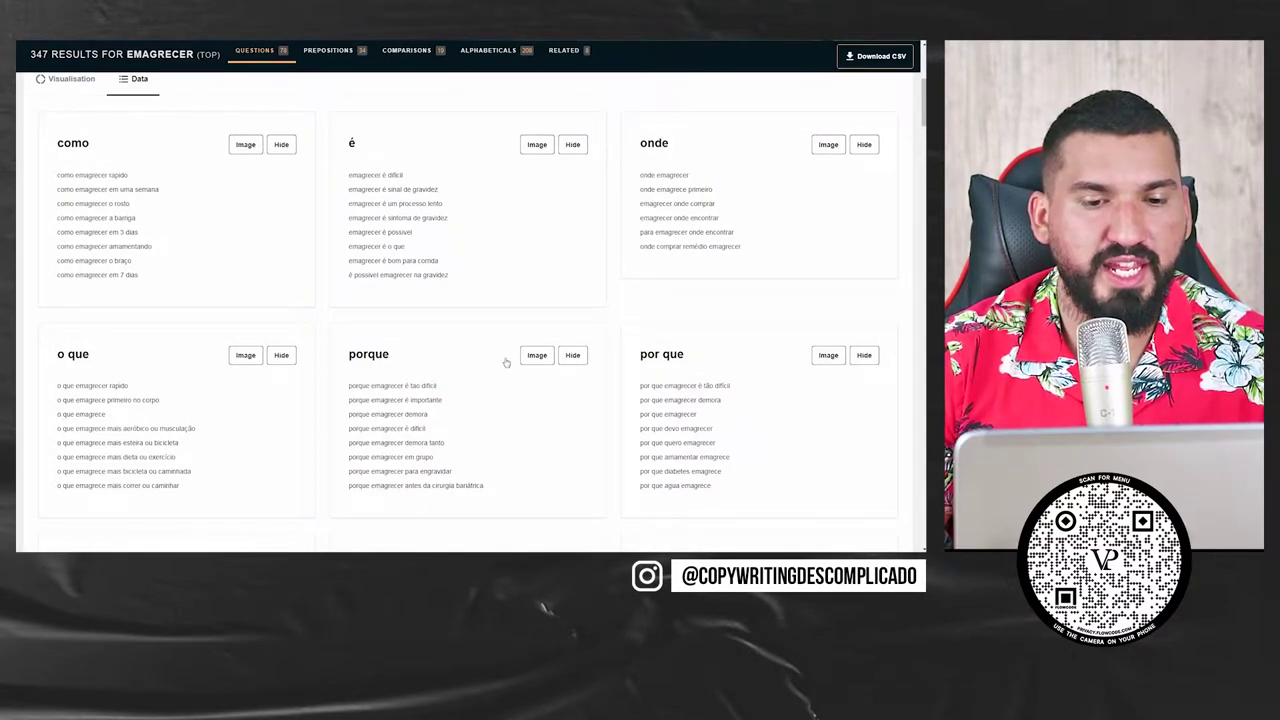
# Step: Read through the remaining question groups down to "são", and return to the first groups
pyautogui.scroll(-4, 190, 345)
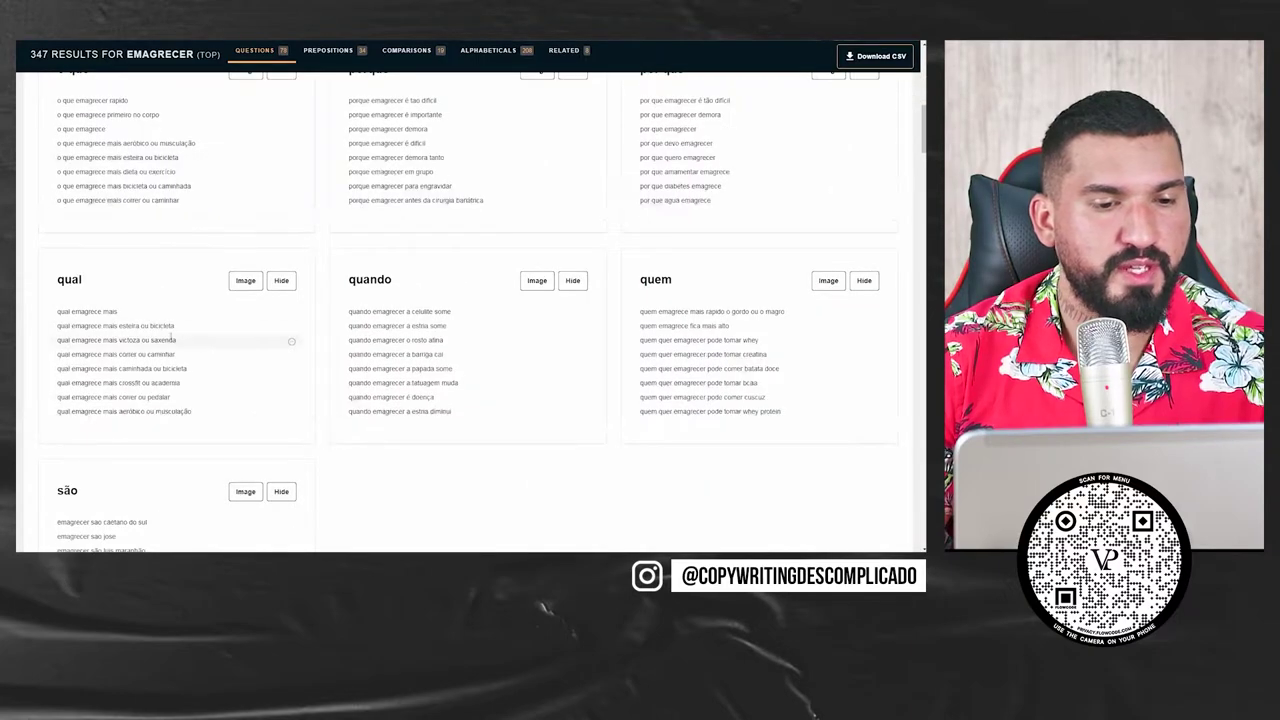
pyautogui.scroll(-2, 206, 300)
pyautogui.scroll(3, 180, 263)
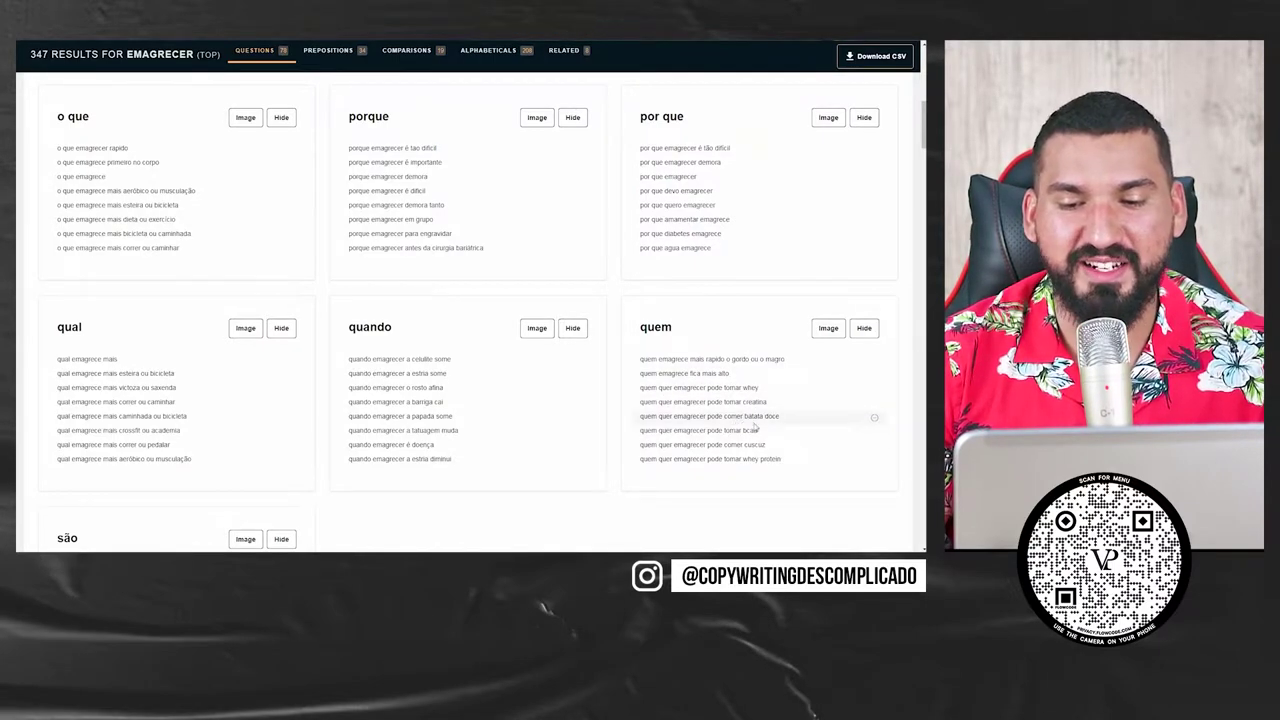
pyautogui.scroll(-3, 583, 340)
pyautogui.scroll(1, 448, 326)
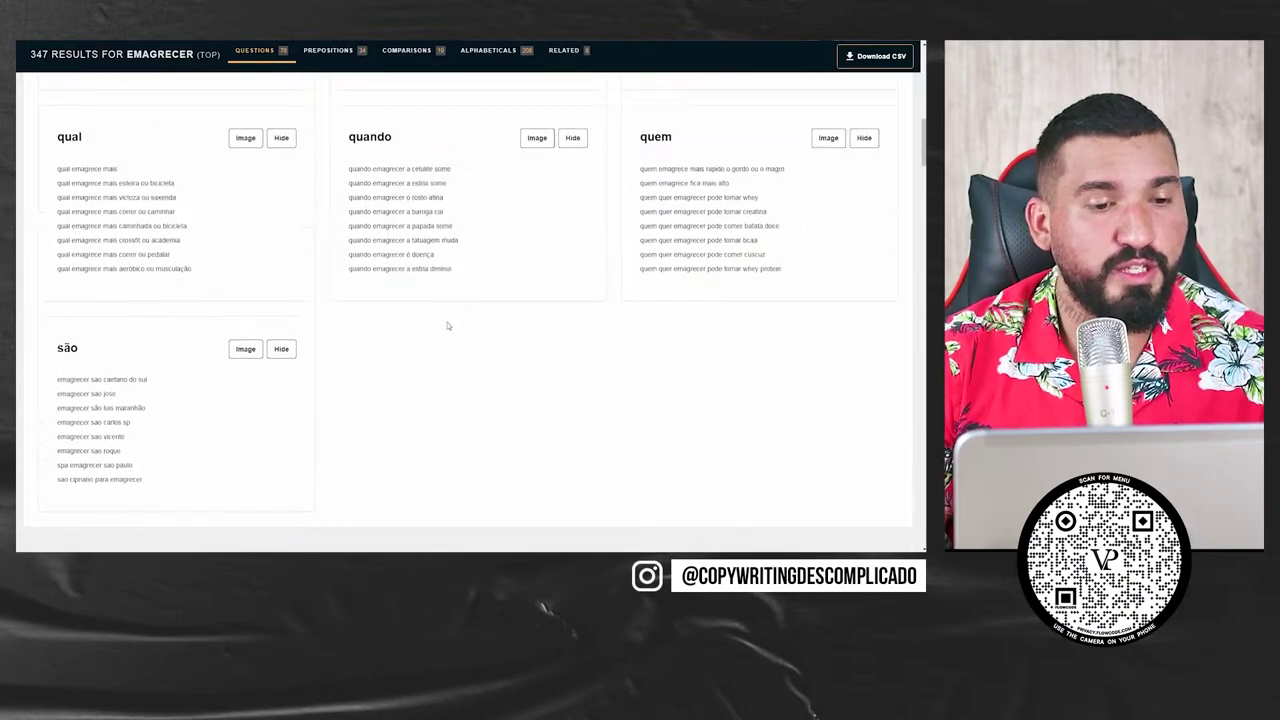
pyautogui.scroll(5, 447, 337)
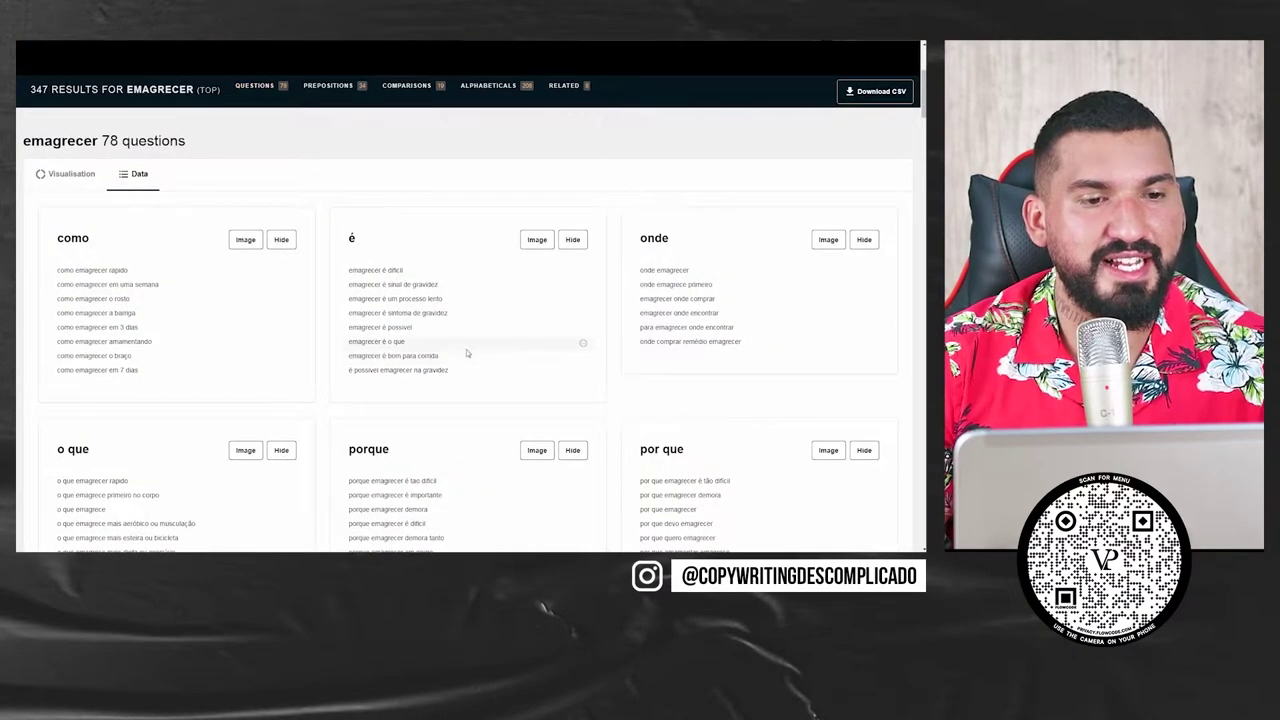
pyautogui.scroll(-1, 466, 349)
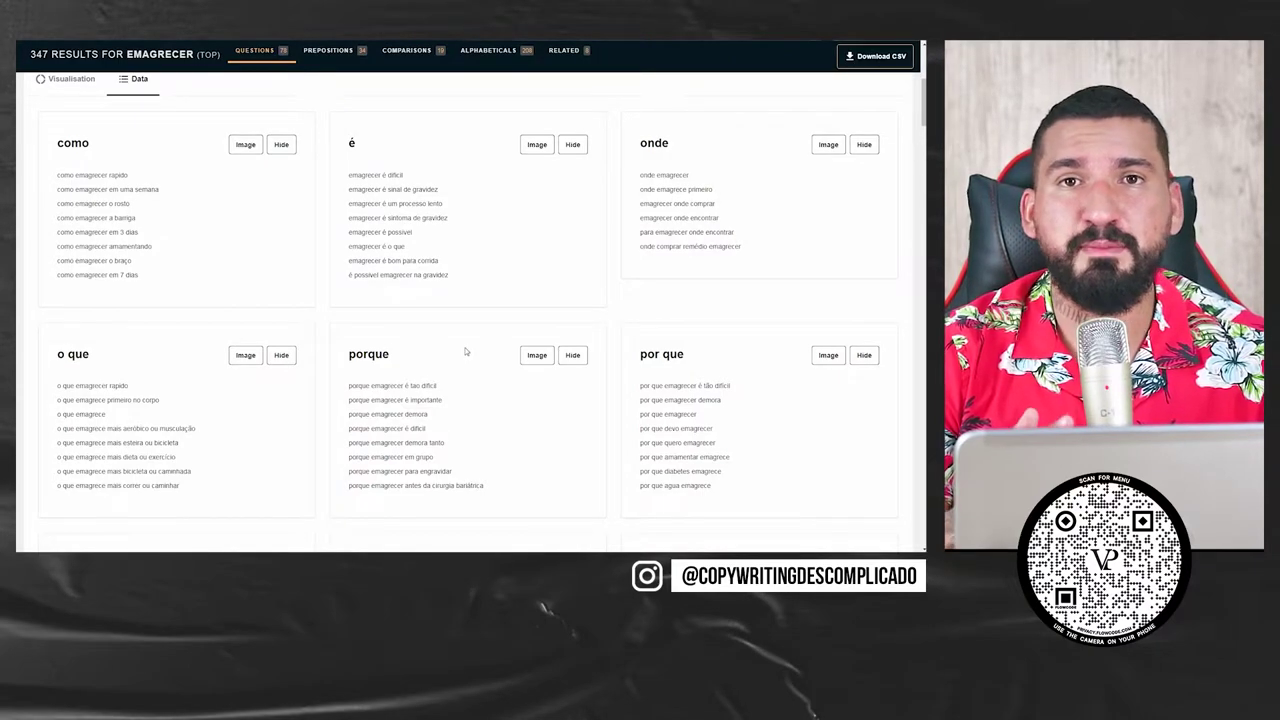
# Step: Highlight the time-frame phrases under "como", "emagrecer é tao dificil" under "porque", and "onde comprar remédio emagrecer" under "onde"
pyautogui.moveTo(101, 176); pyautogui.dragTo(160, 190)
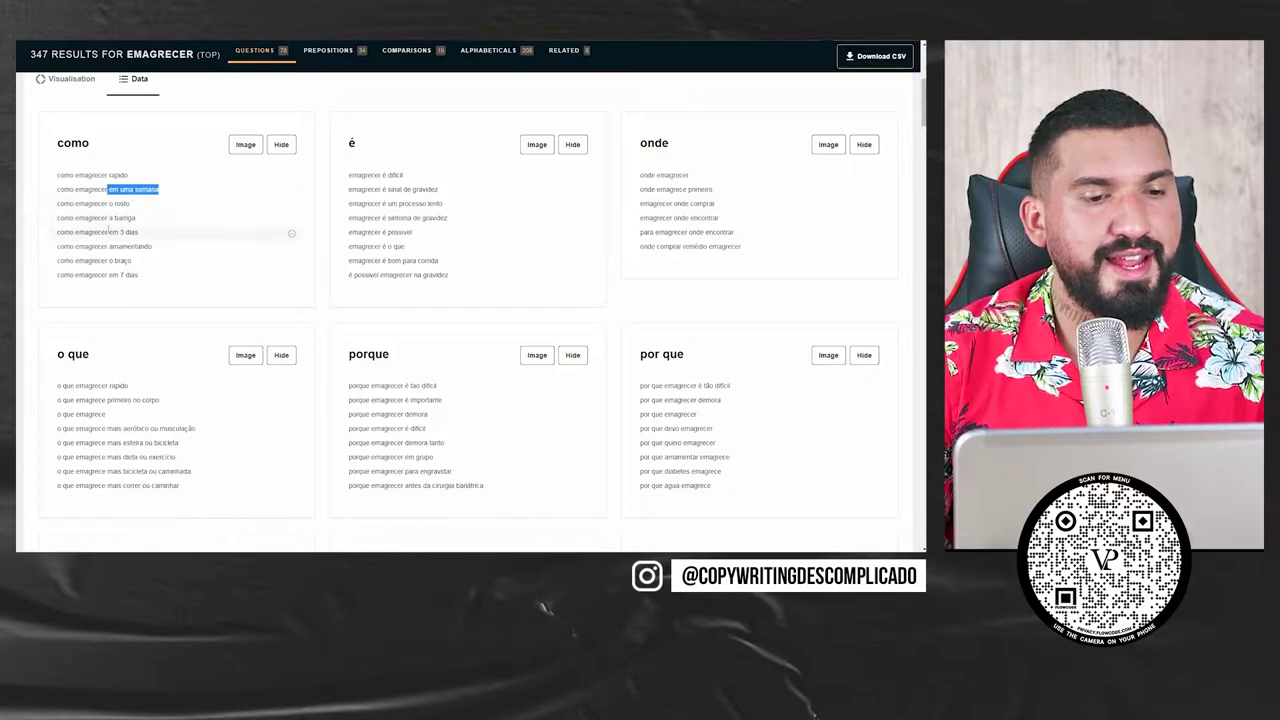
pyautogui.moveTo(108, 231); pyautogui.dragTo(142, 232)
pyautogui.moveTo(108, 275); pyautogui.dragTo(145, 277)
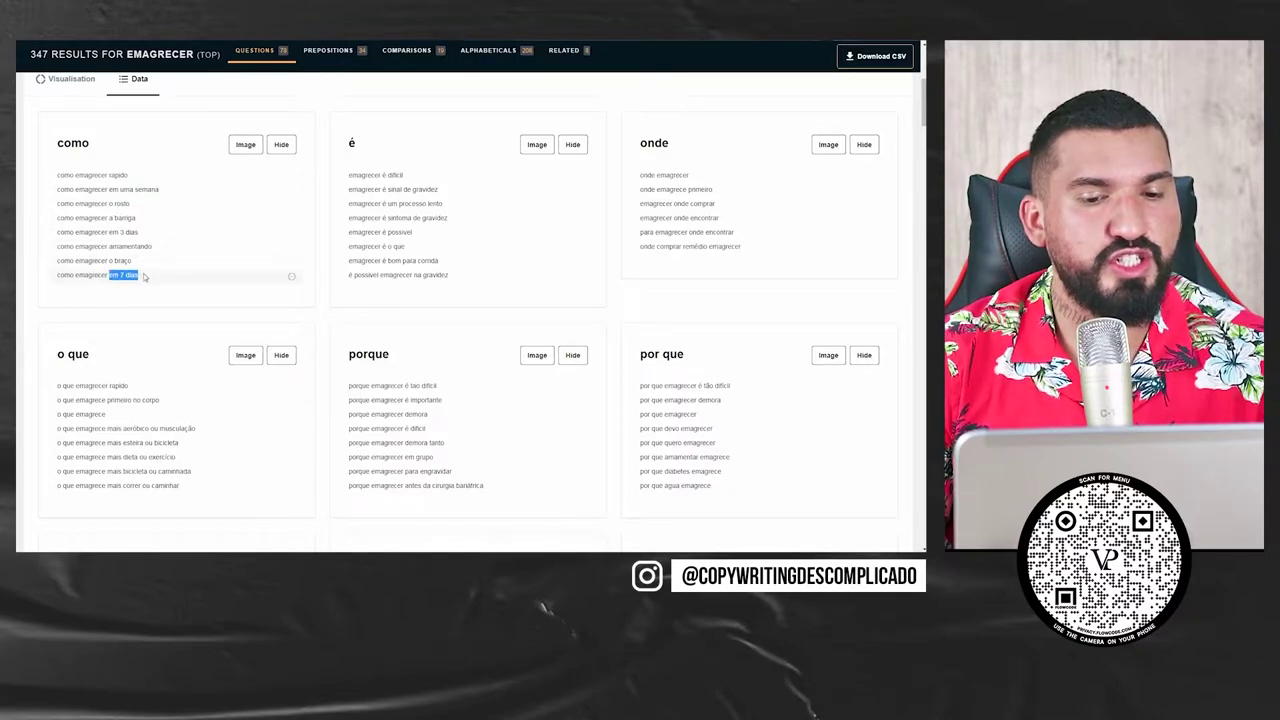
pyautogui.moveTo(370, 385); pyautogui.dragTo(446, 392)
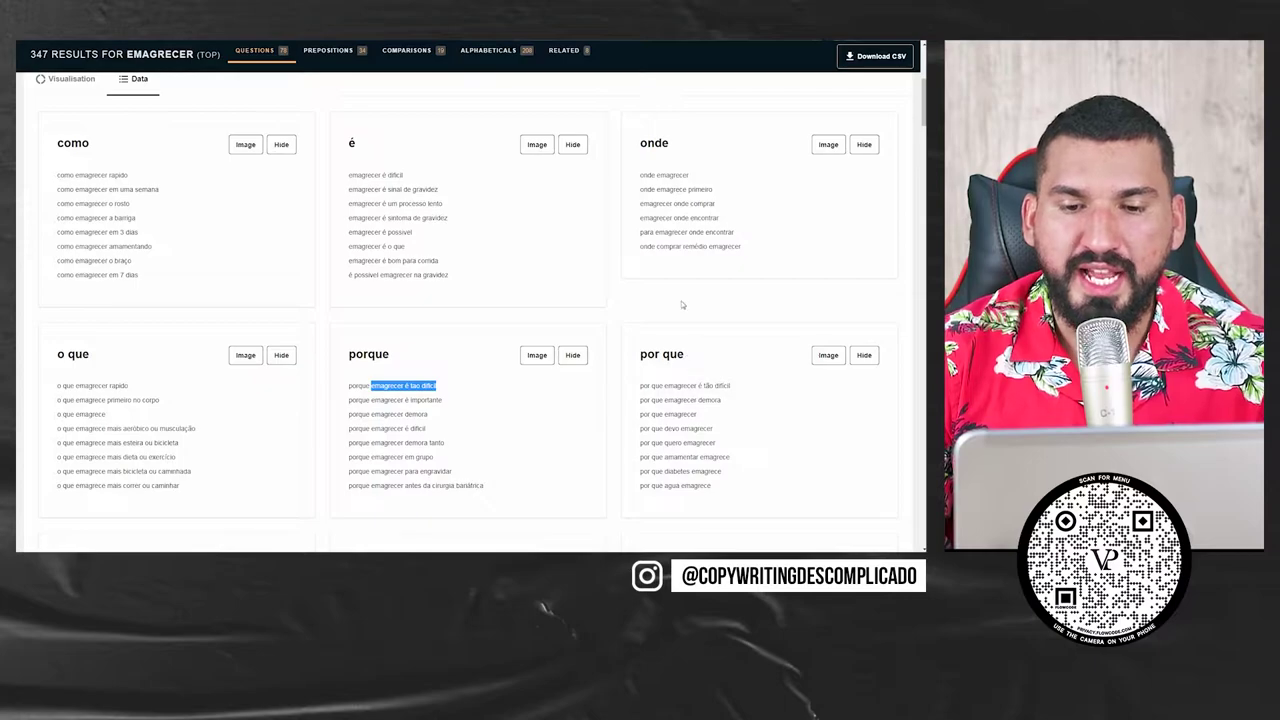
pyautogui.moveTo(643, 246); pyautogui.dragTo(747, 265)
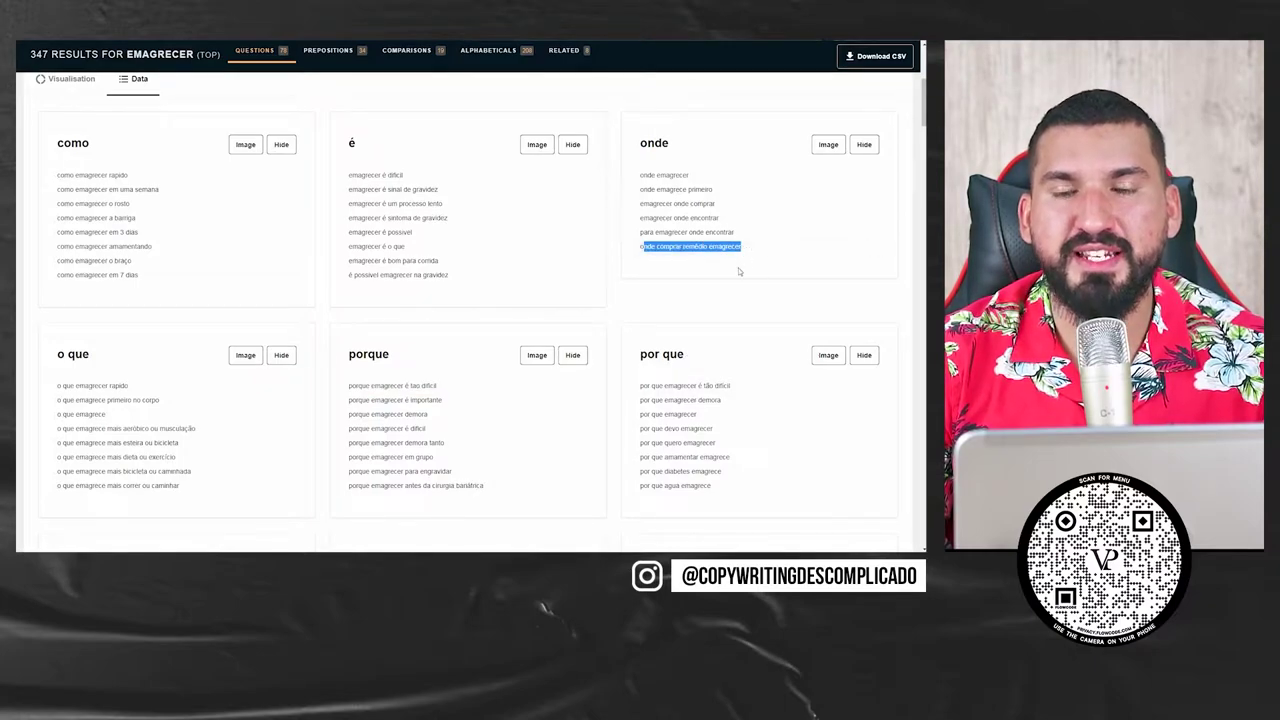
pyautogui.click(354, 319)
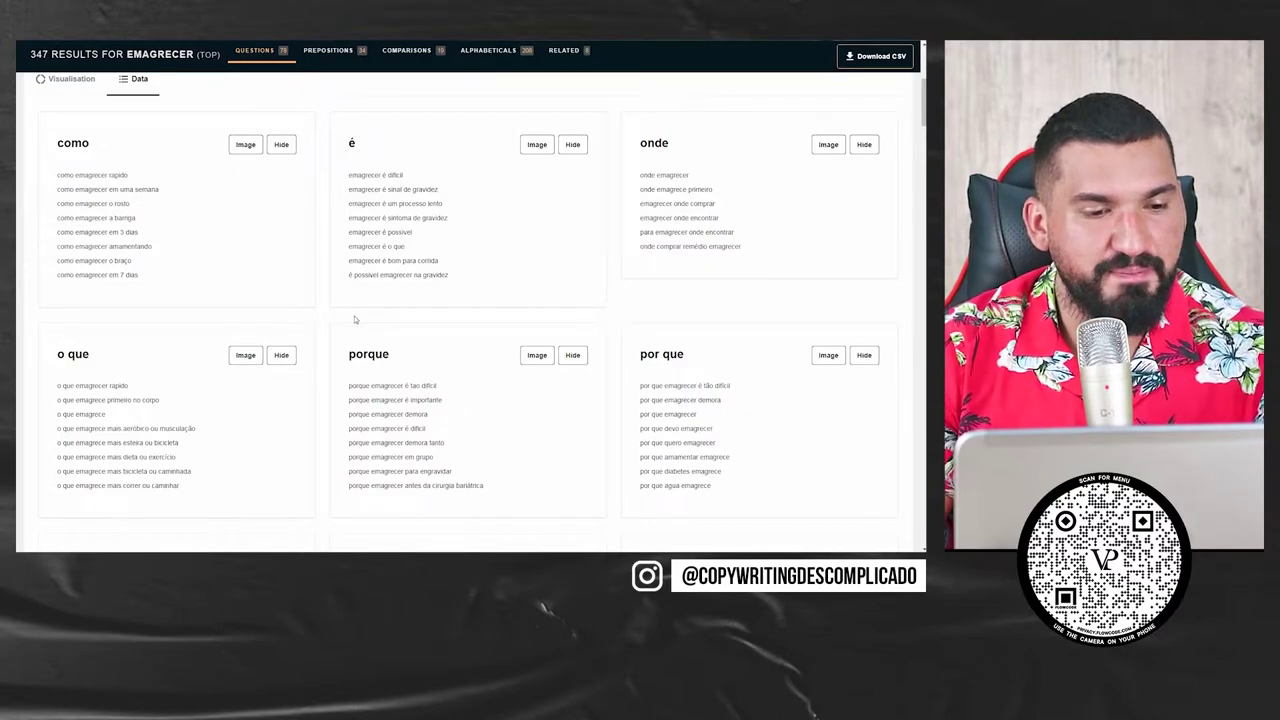
# Step: Review the "qual", "quando", "quem" and "são" question lists once more and go back to "como"
pyautogui.scroll(-2, 183, 312)
pyautogui.scroll(-1, 150, 315)
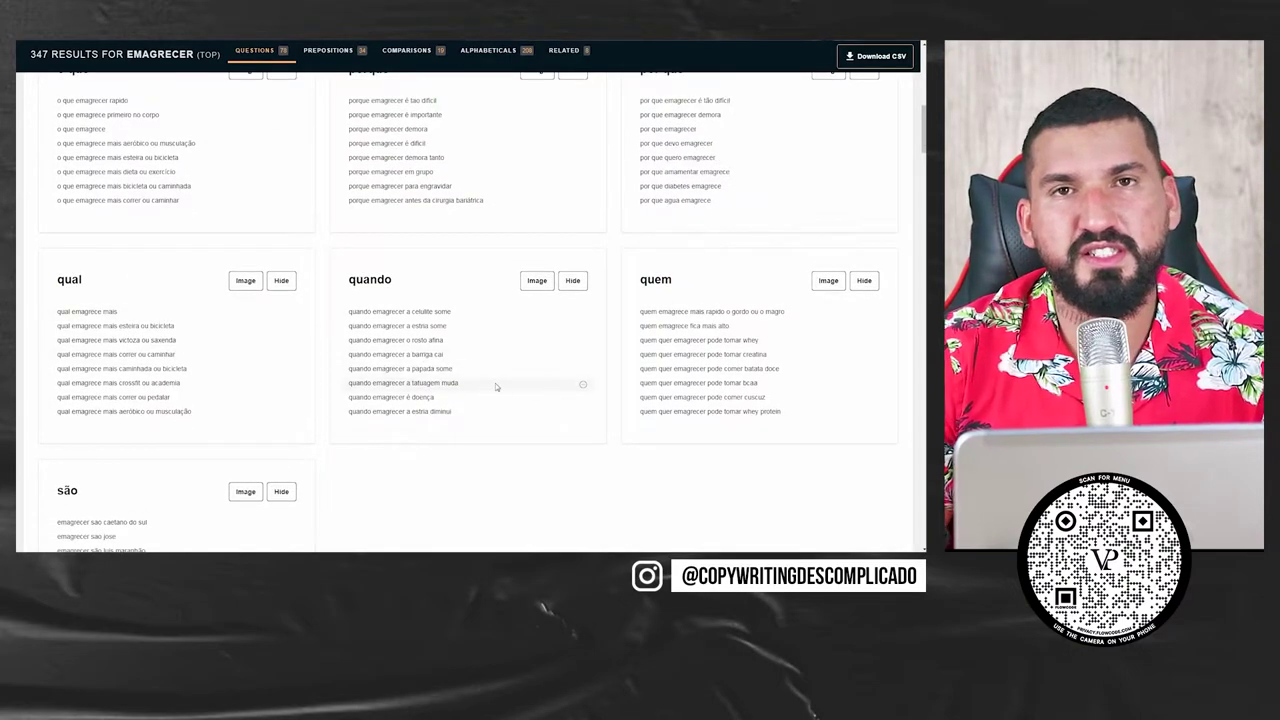
pyautogui.scroll(-1, 684, 333)
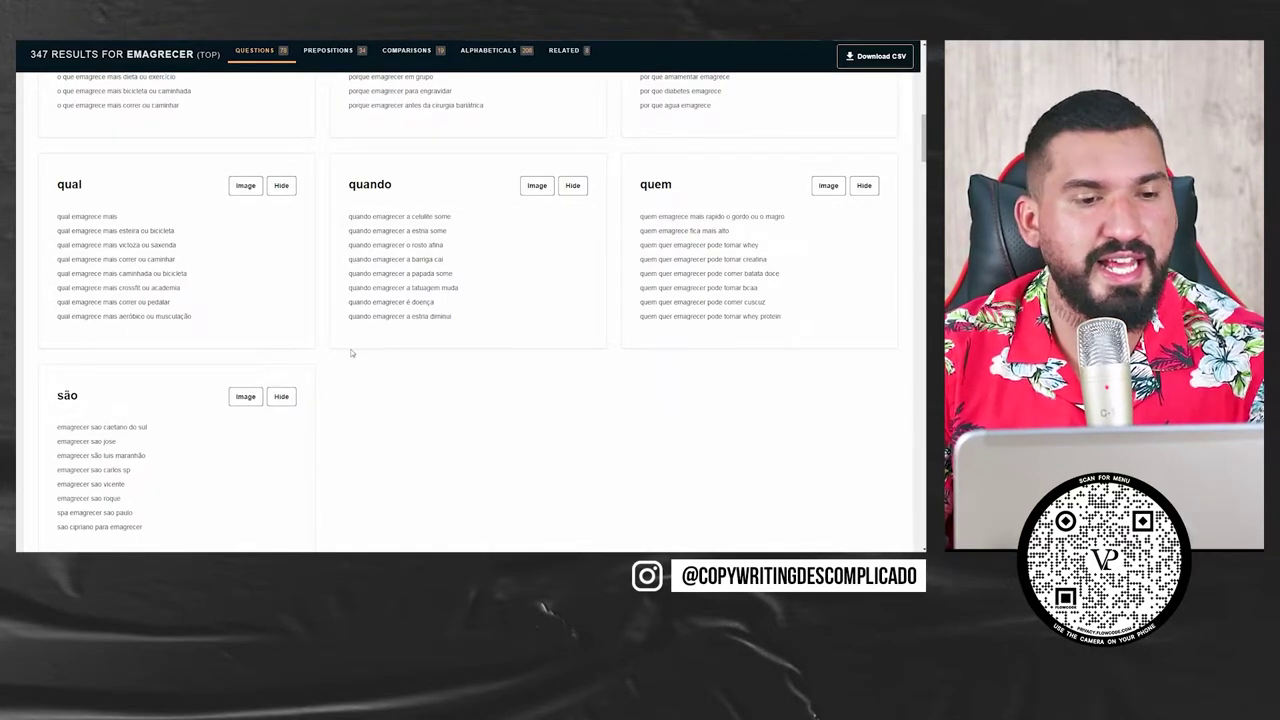
pyautogui.scroll(-1, 180, 265)
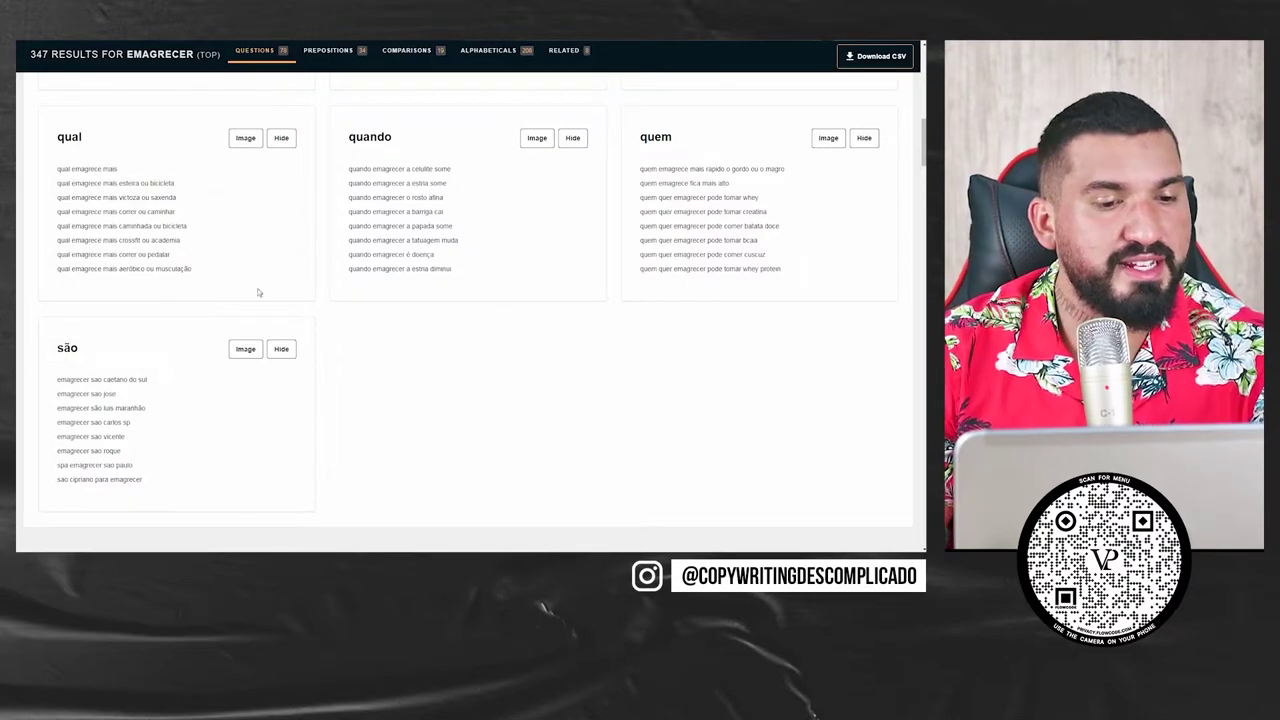
pyautogui.scroll(3, 459, 358)
pyautogui.scroll(2, 451, 357)
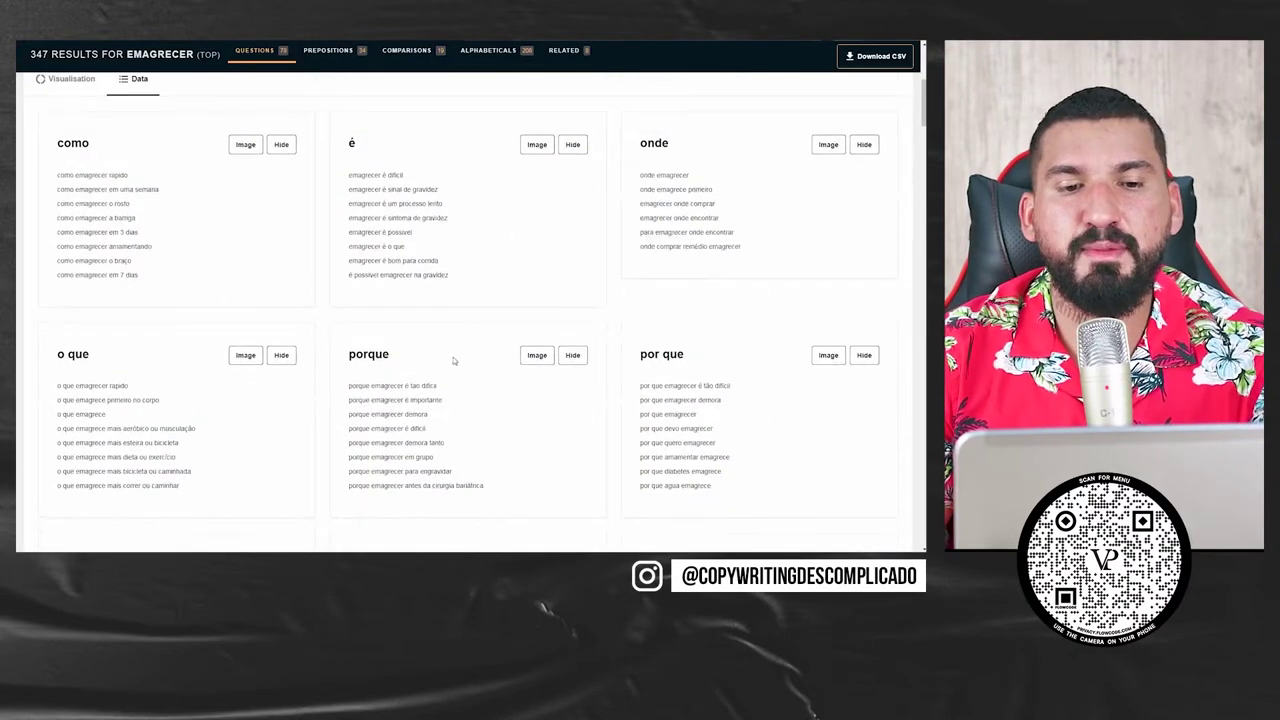
# Step: Go to the prepositions section for "emagrecer" and show its results as data lists
pyautogui.scroll(-8, 300, 240)
pyautogui.scroll(-5, 295, 236)
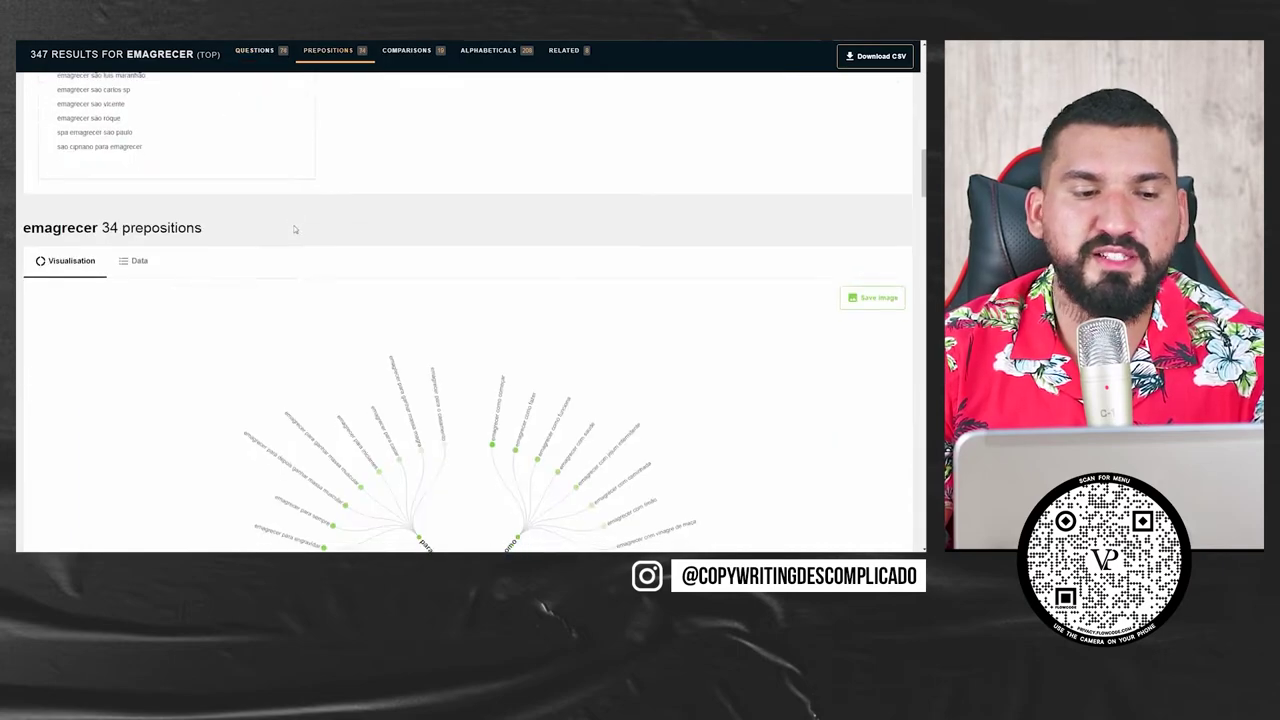
pyautogui.scroll(1, 367, 130)
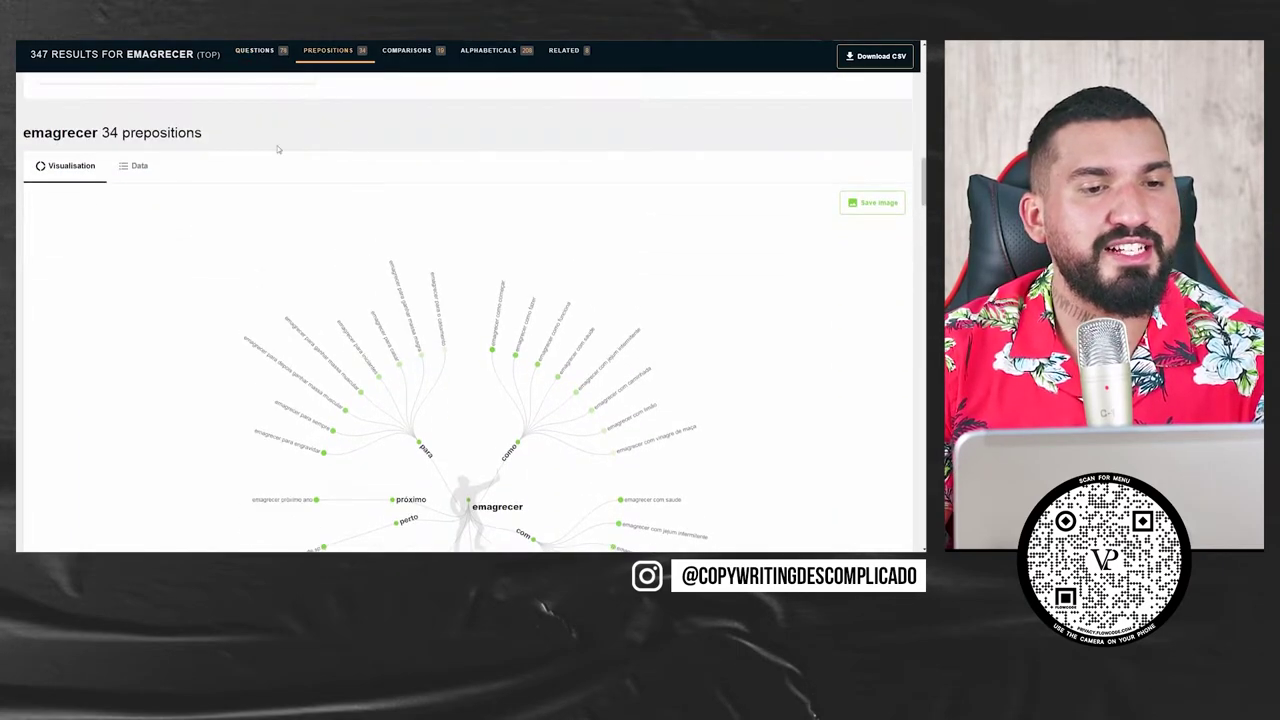
pyautogui.click(140, 166)
pyautogui.scroll(-1, 167, 224)
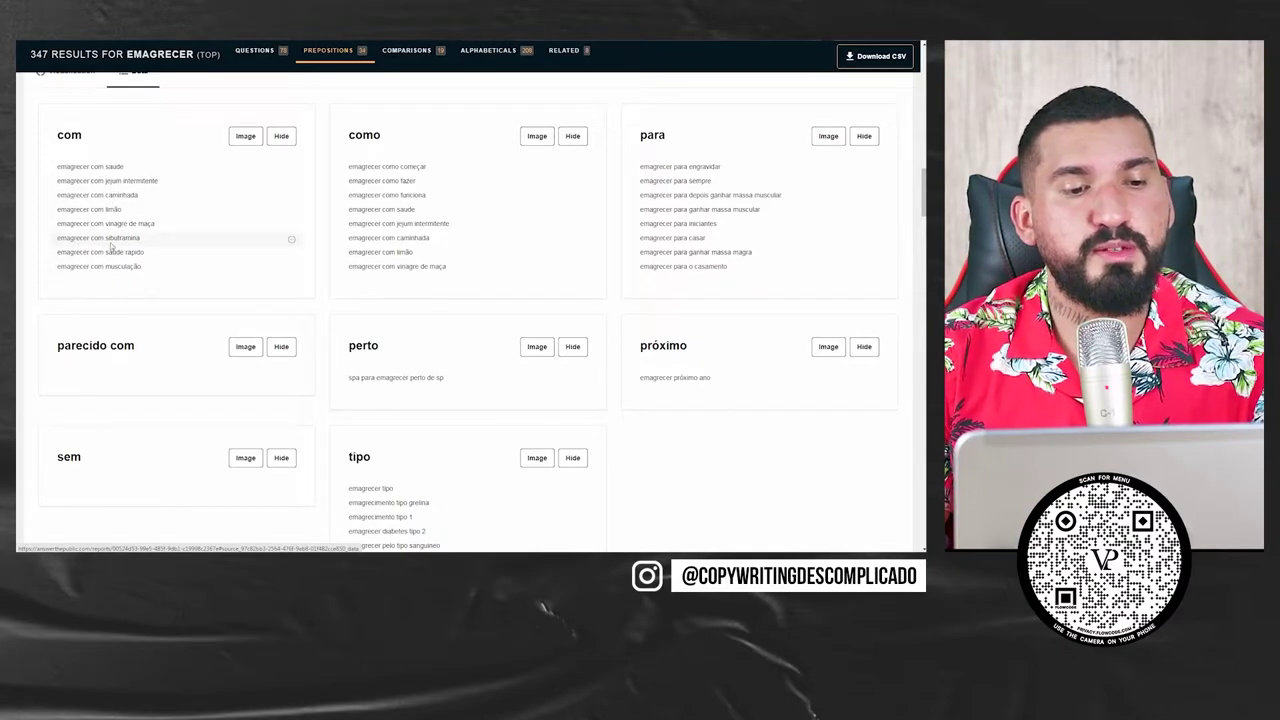
# Step: Highlight "emagrecer com saude rapido" in the "com" list and "emagrecer para casar" in the "para" list
pyautogui.moveTo(145, 253); pyautogui.dragTo(57, 253)
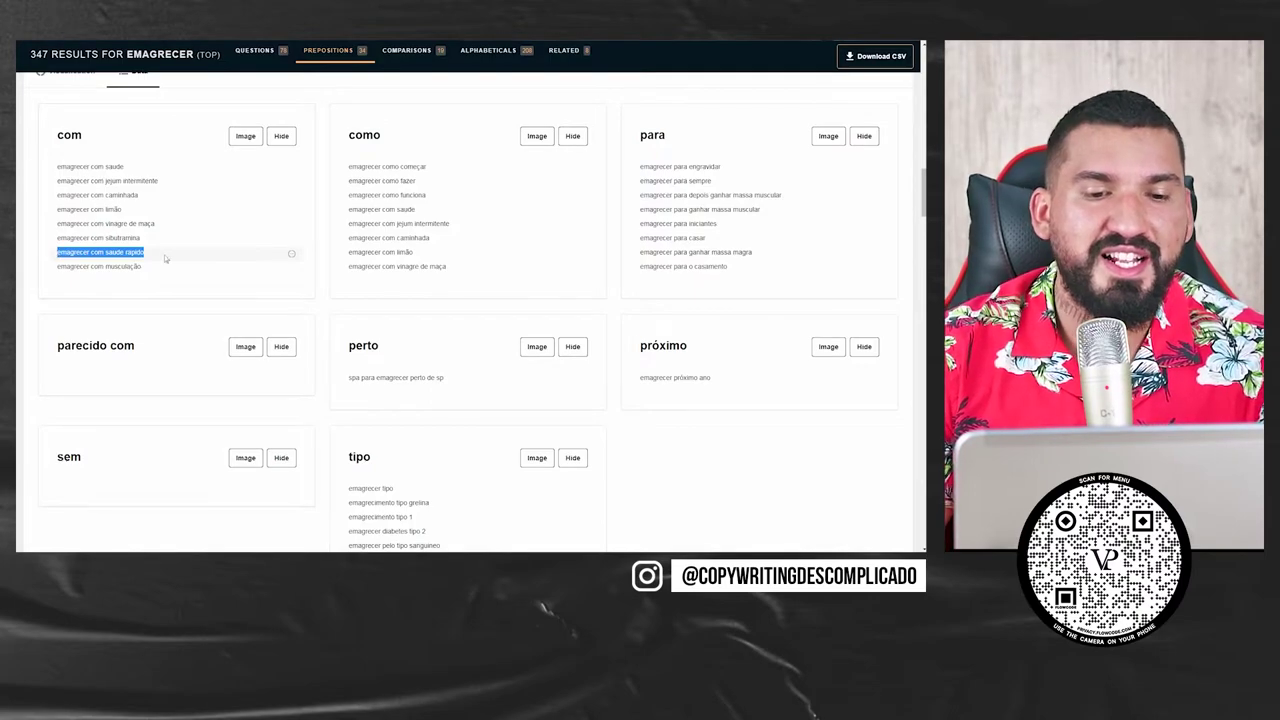
pyautogui.click(26, 260)
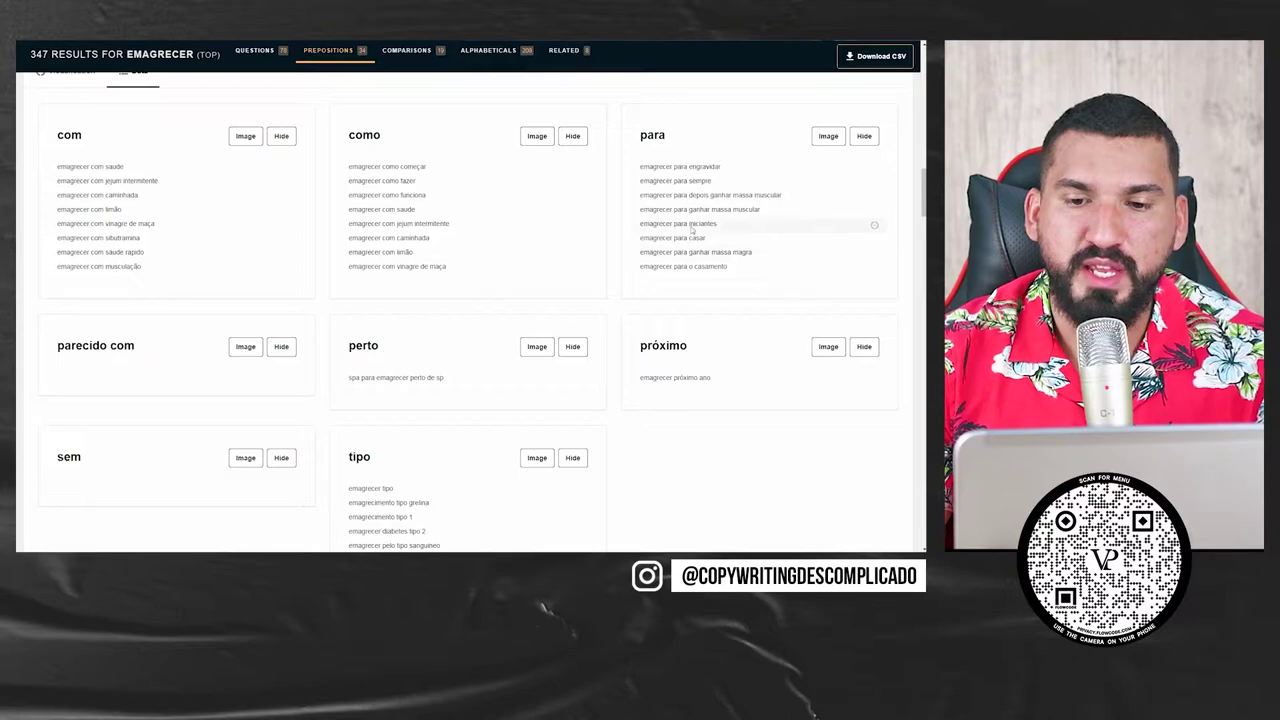
pyautogui.moveTo(706, 238); pyautogui.dragTo(652, 223)
pyautogui.click(740, 268)
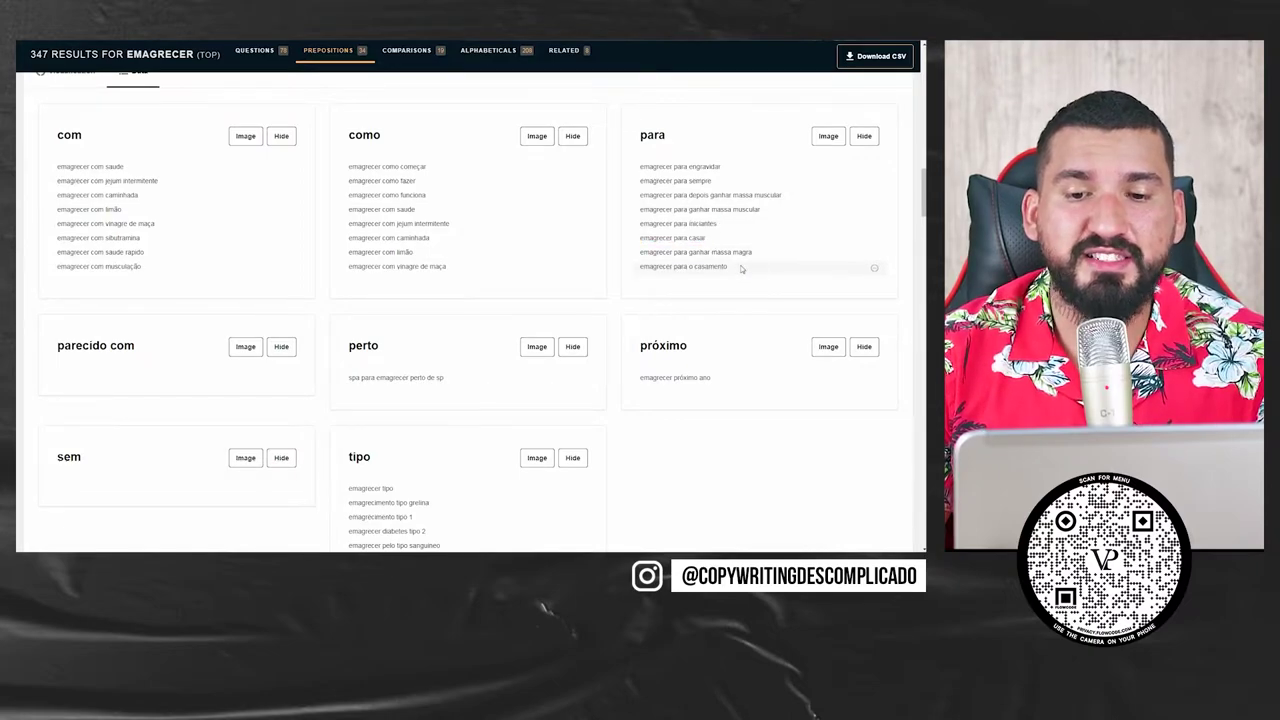
# Step: Look over the remaining preposition groups and show the comparisons section as data lists
pyautogui.scroll(-2, 541, 220)
pyautogui.scroll(-5, 419, 302)
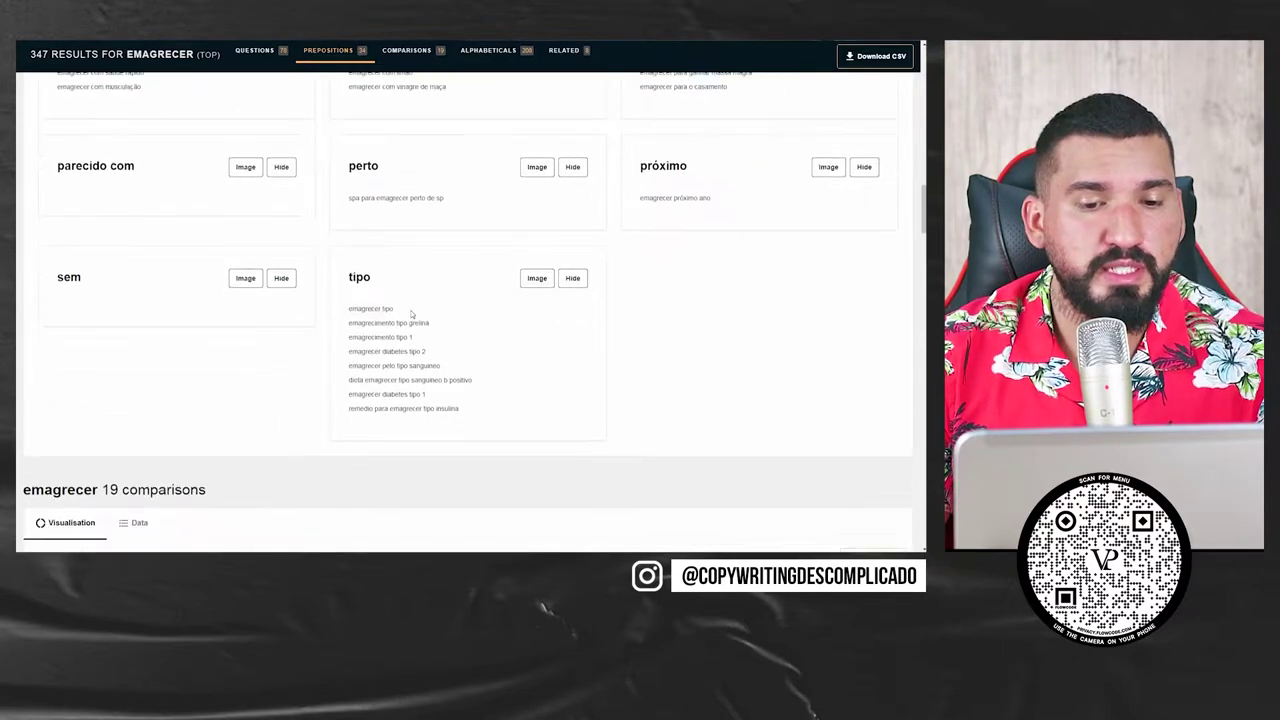
pyautogui.scroll(-1, 174, 258)
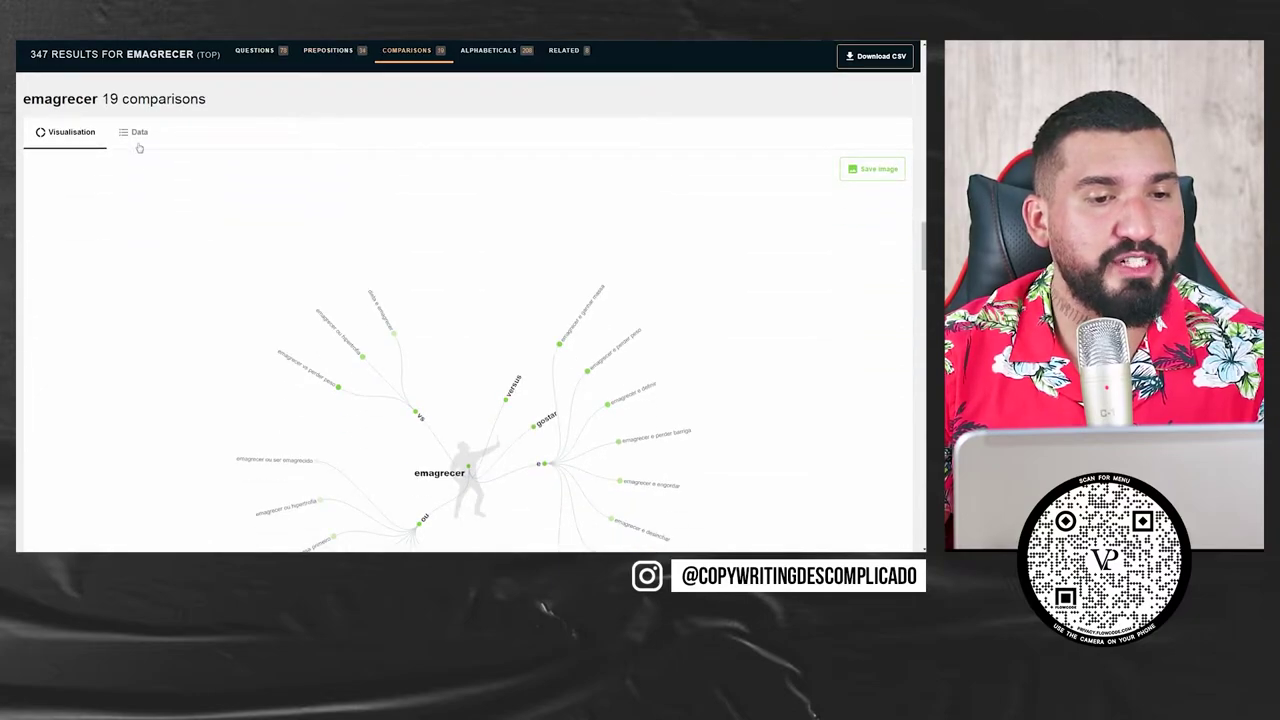
pyautogui.click(139, 132)
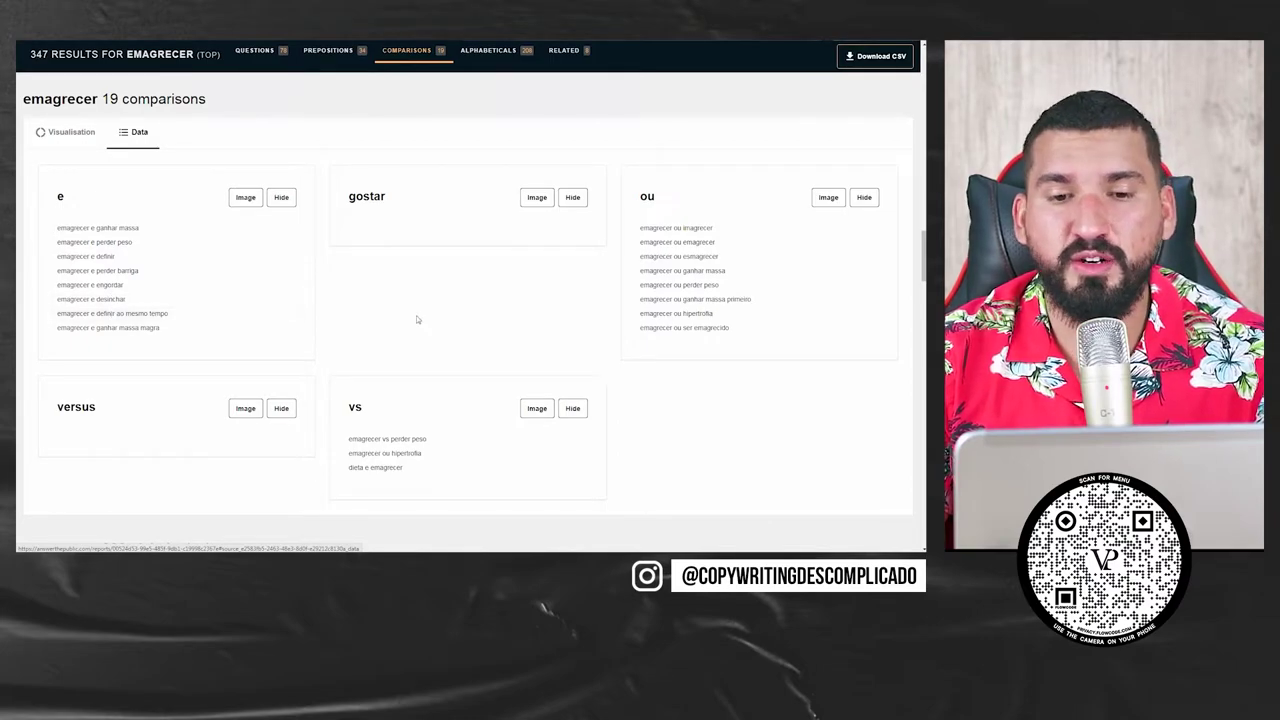
# Step: Highlight the "ou" heading in the comparisons and its entry "emagrecer ou ganhar massa primeiro"
pyautogui.moveTo(639, 197); pyautogui.dragTo(656, 197)
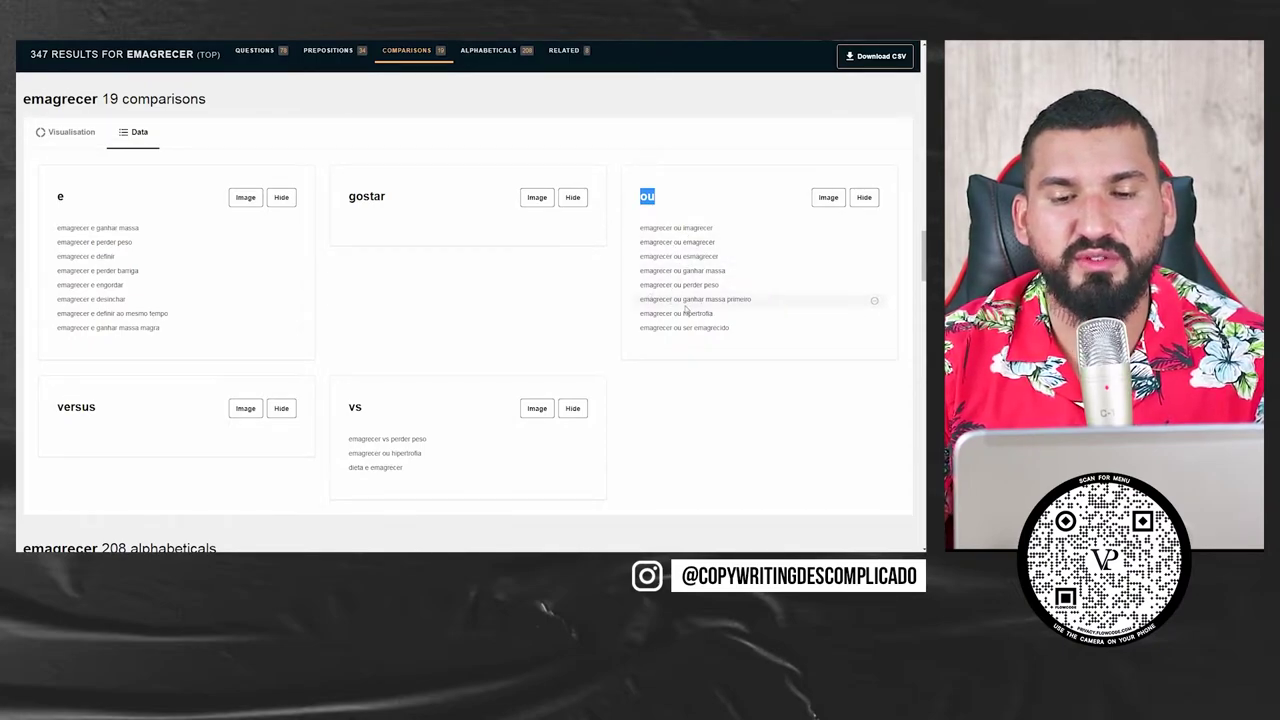
pyautogui.click(644, 299)
pyautogui.moveTo(641, 299); pyautogui.dragTo(766, 315)
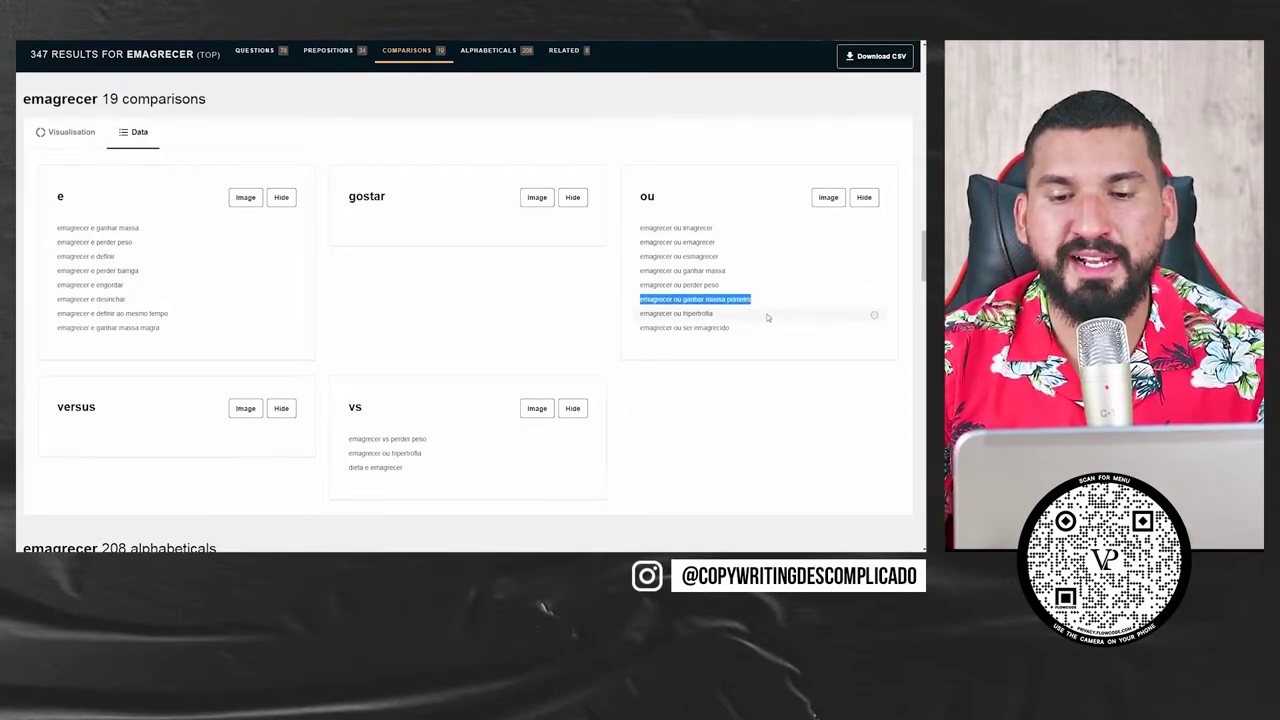
pyautogui.click(801, 389)
# Step: Examine the alphabetical suggestions for "emagrecer" from the letter a through u
pyautogui.scroll(-3, 608, 254)
pyautogui.scroll(-3, 527, 204)
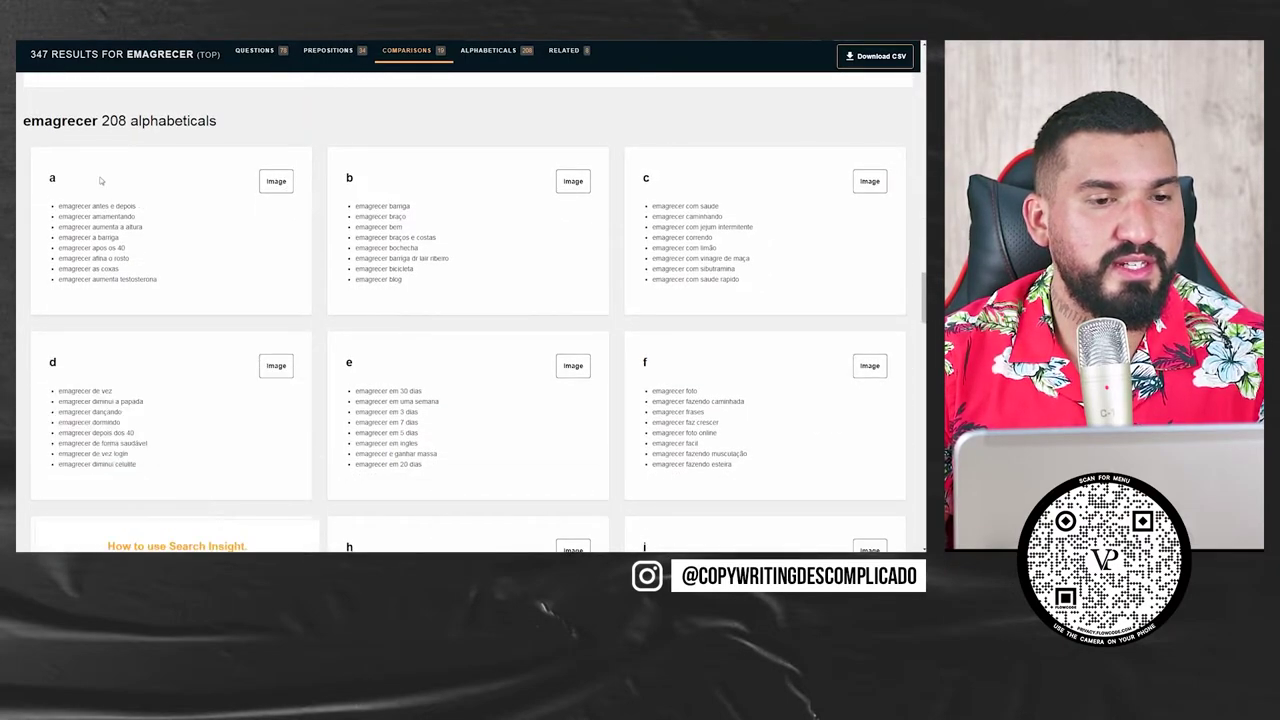
pyautogui.scroll(-1, 209, 249)
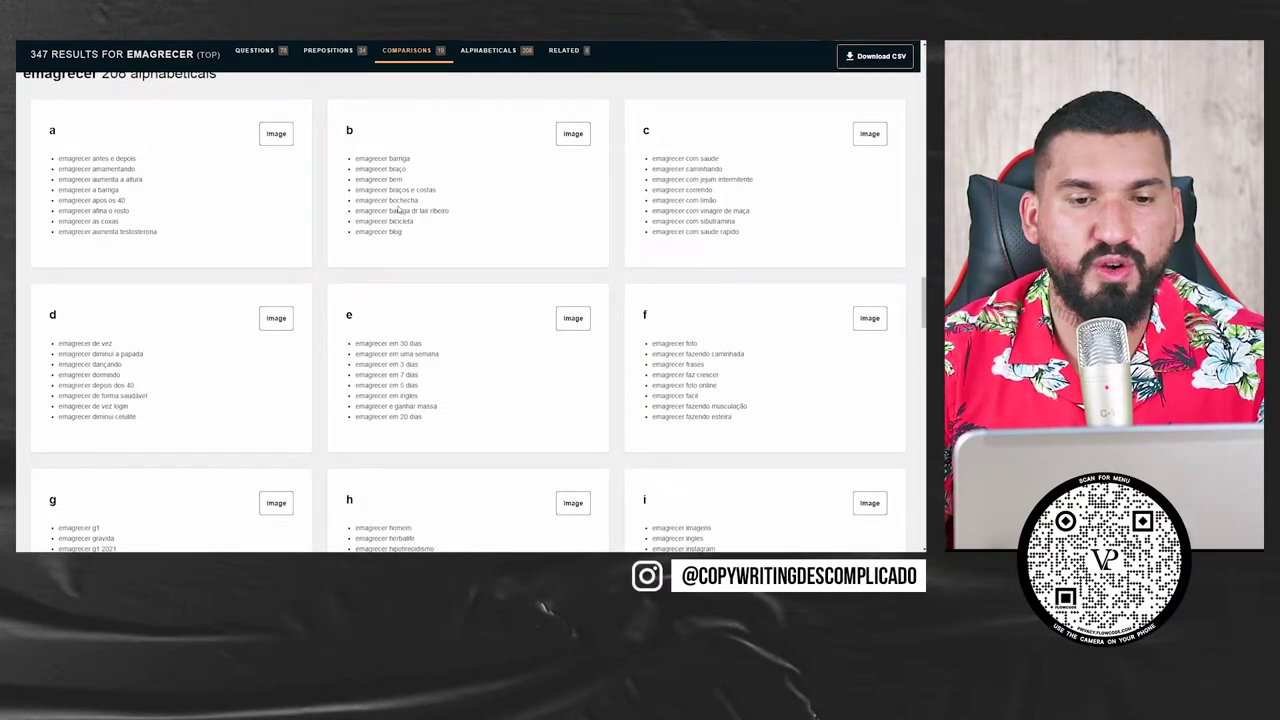
pyautogui.scroll(-2, 735, 200)
pyautogui.scroll(-6, 719, 165)
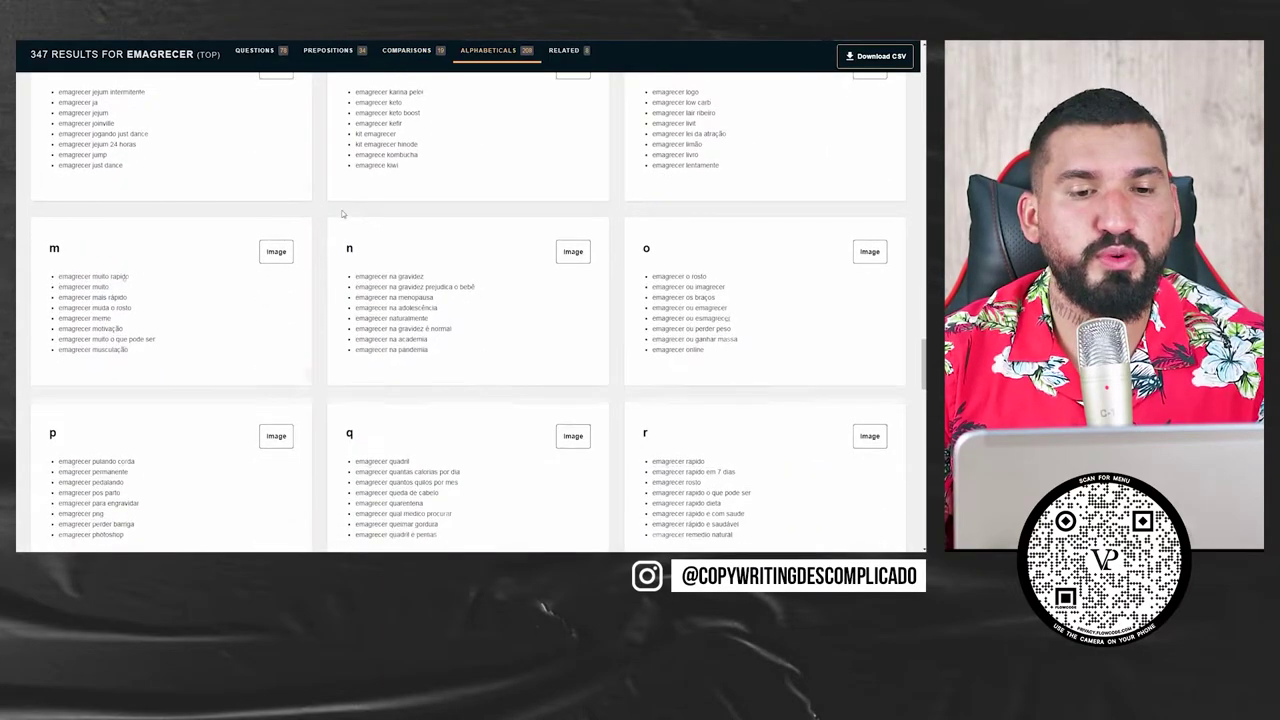
pyautogui.scroll(-2, 342, 213)
pyautogui.scroll(-1, 341, 212)
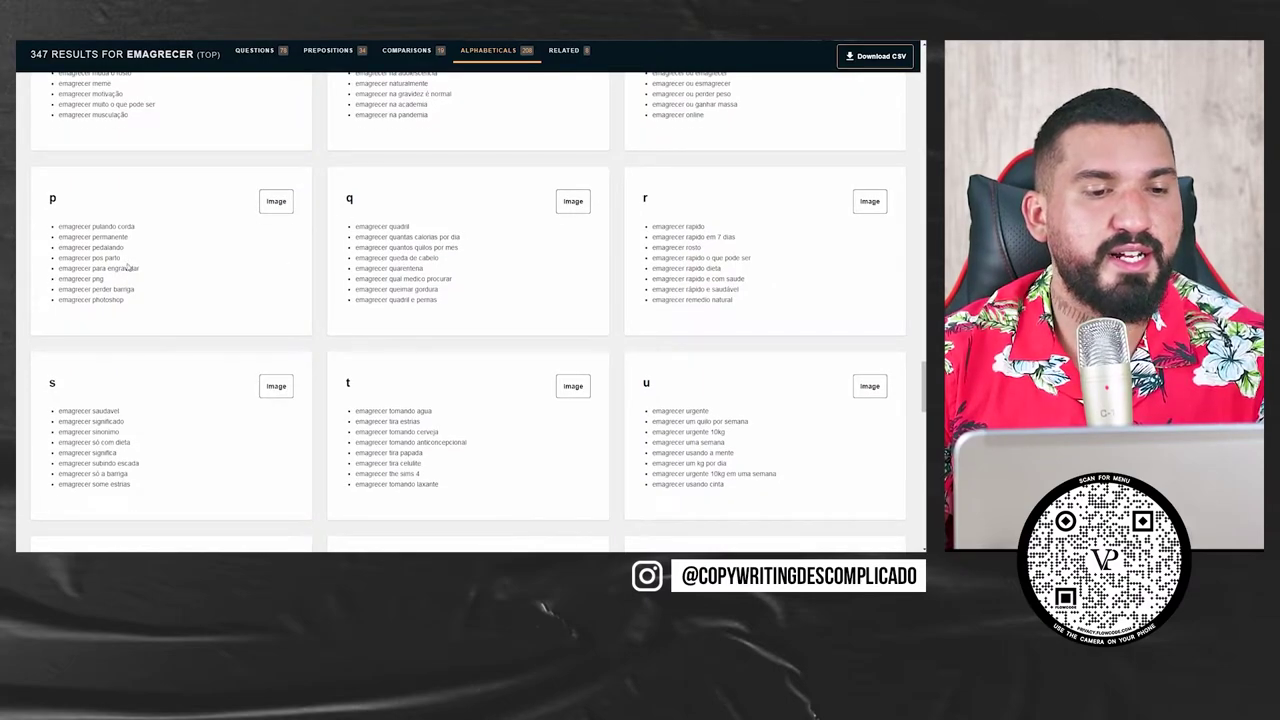
# Step: Highlight the timeframes in the "e" list, such as "emagrecer em 3 dias" and "emagrecer em 20 dias", and "depois dos 40" in the "d" list
pyautogui.scroll(7, 132, 265)
pyautogui.scroll(3, 209, 365)
pyautogui.scroll(-1, 320, 440)
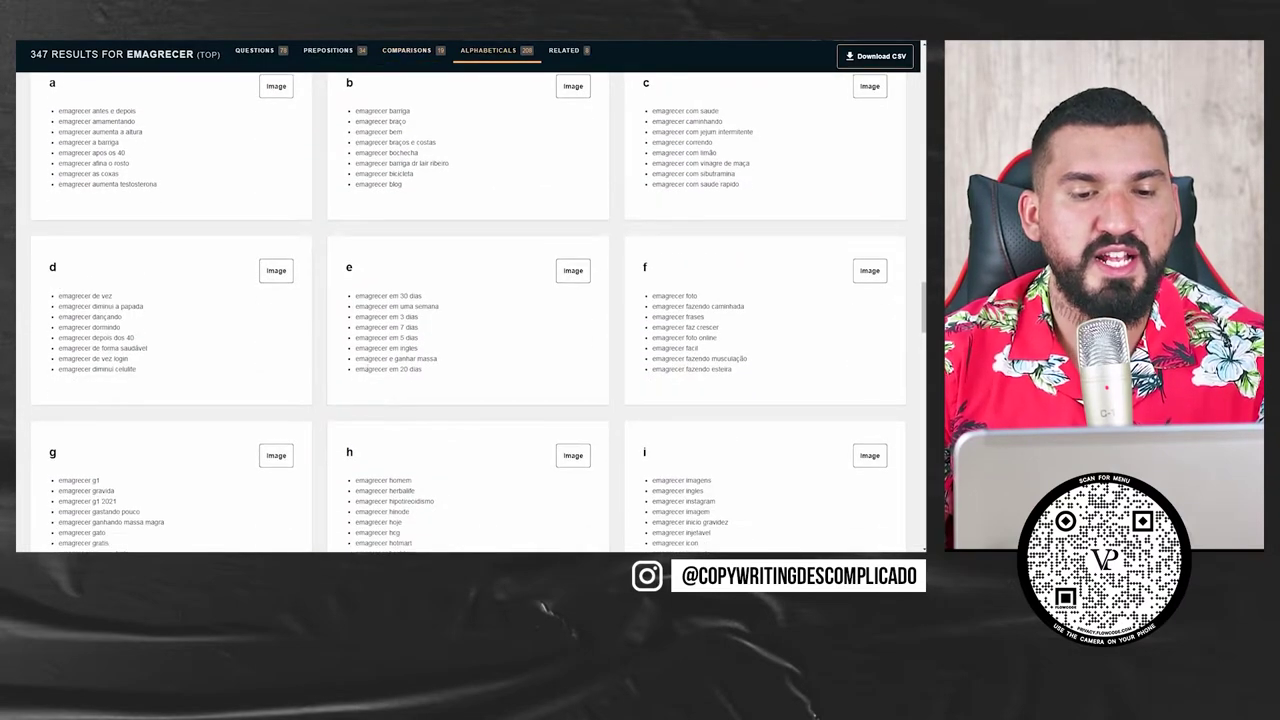
pyautogui.tripleClick(385, 296)
pyautogui.click(402, 316)
pyautogui.doubleClick(410, 327)
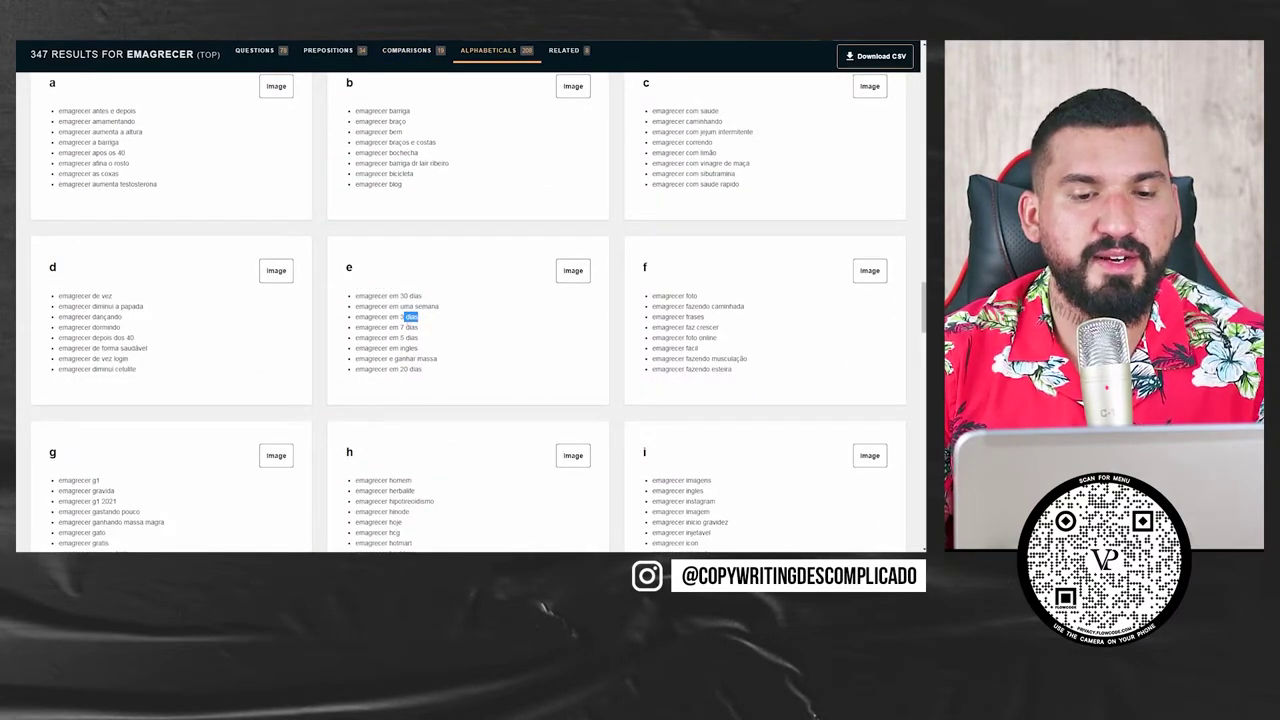
pyautogui.doubleClick(410, 337)
pyautogui.doubleClick(405, 369)
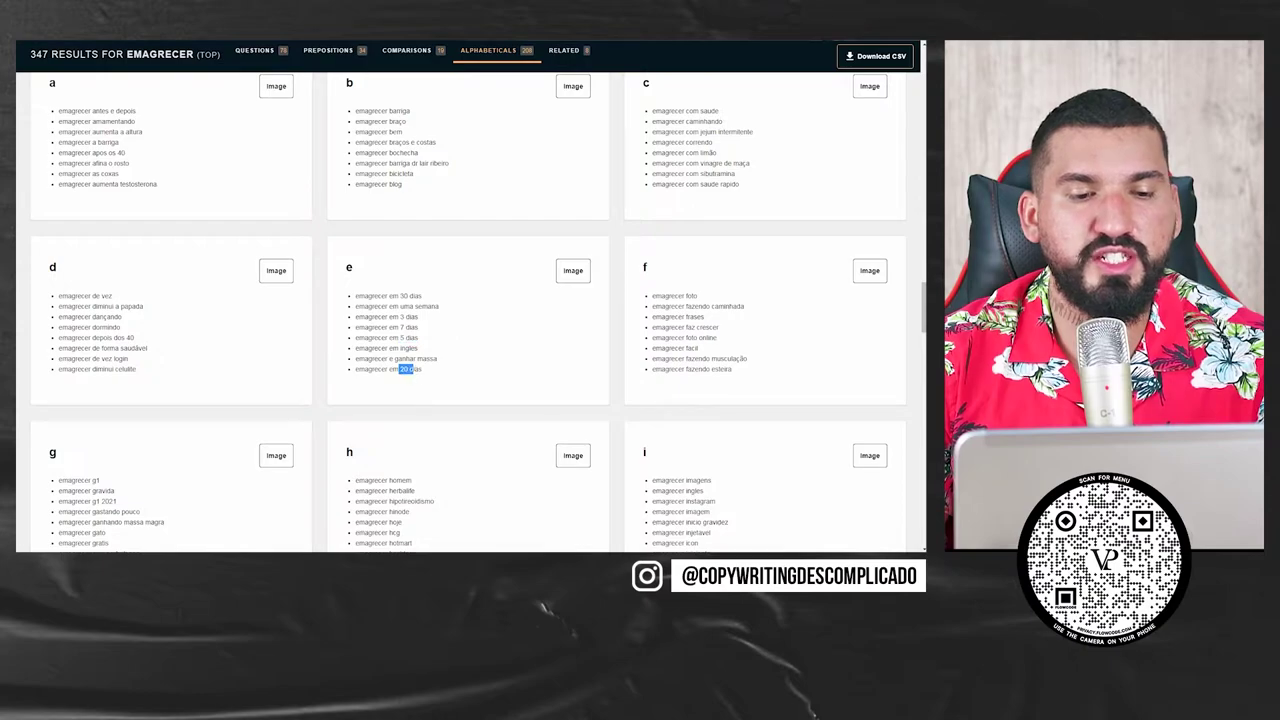
pyautogui.click(410, 363)
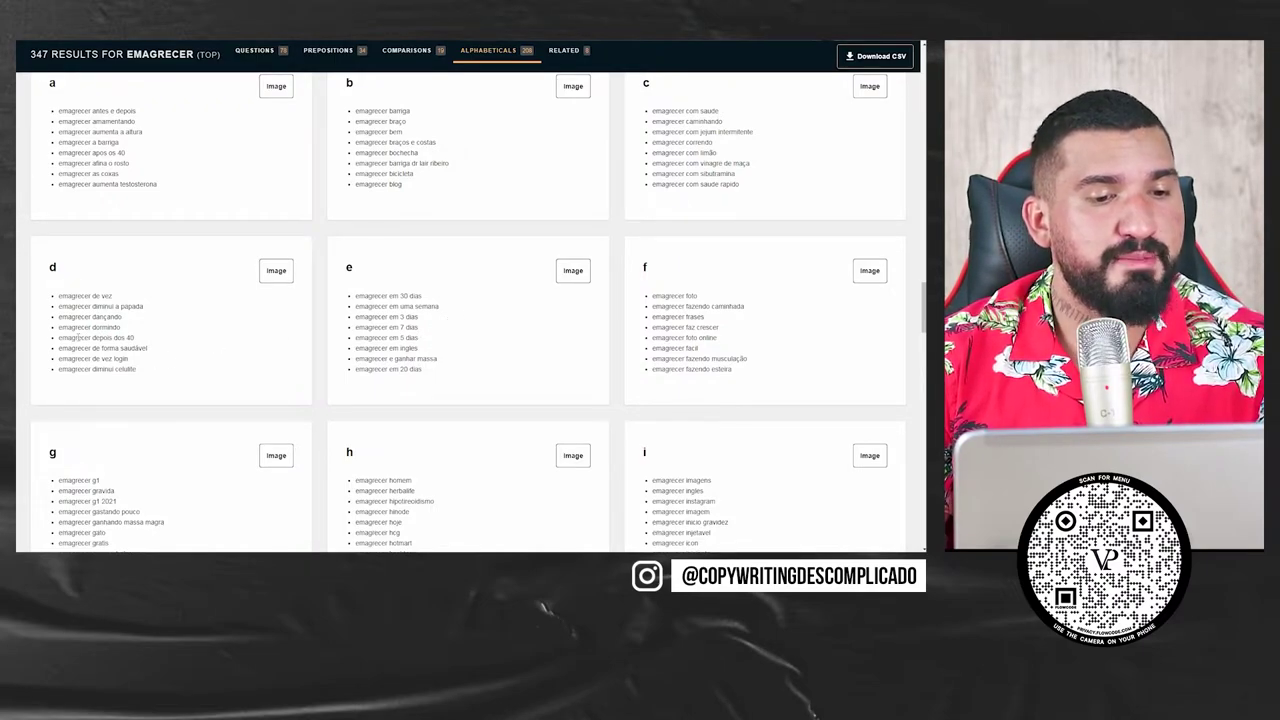
pyautogui.moveTo(77, 338); pyautogui.dragTo(136, 340)
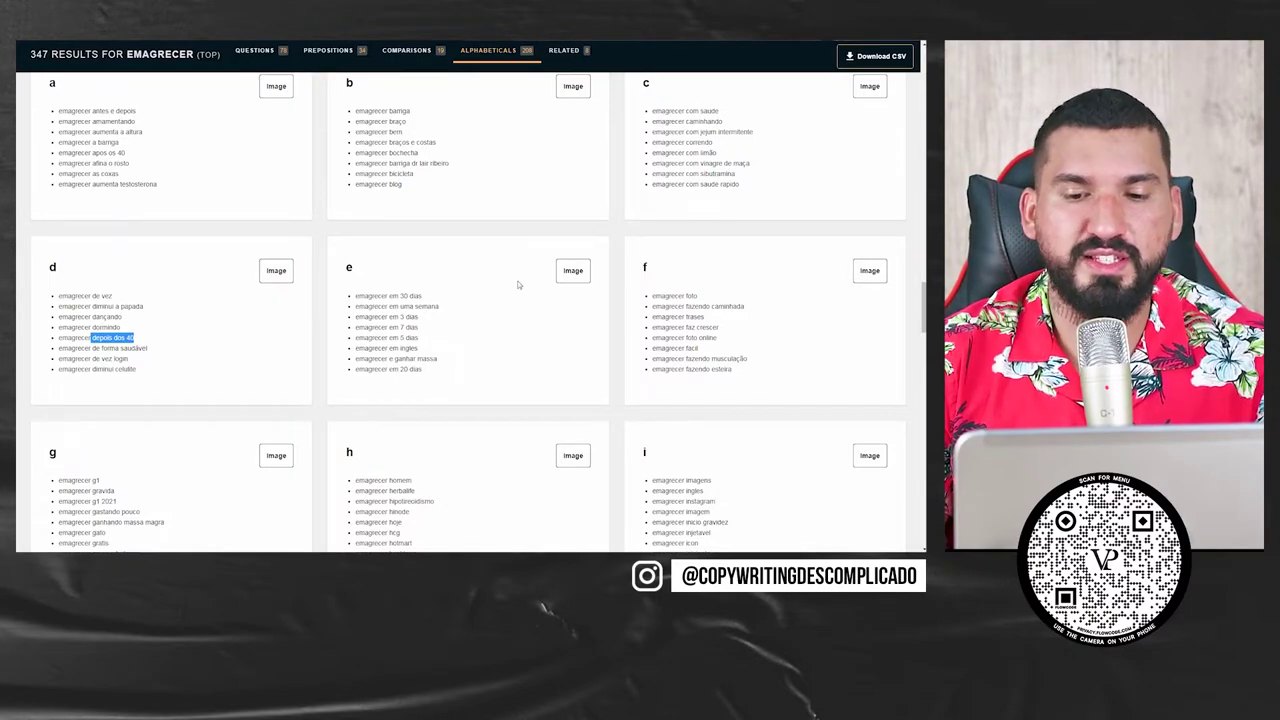
# Step: Highlight "hinode" in "kit emagrecer hinode" and "keto boost" in the alphabetical "k" list
pyautogui.scroll(-5, 516, 280)
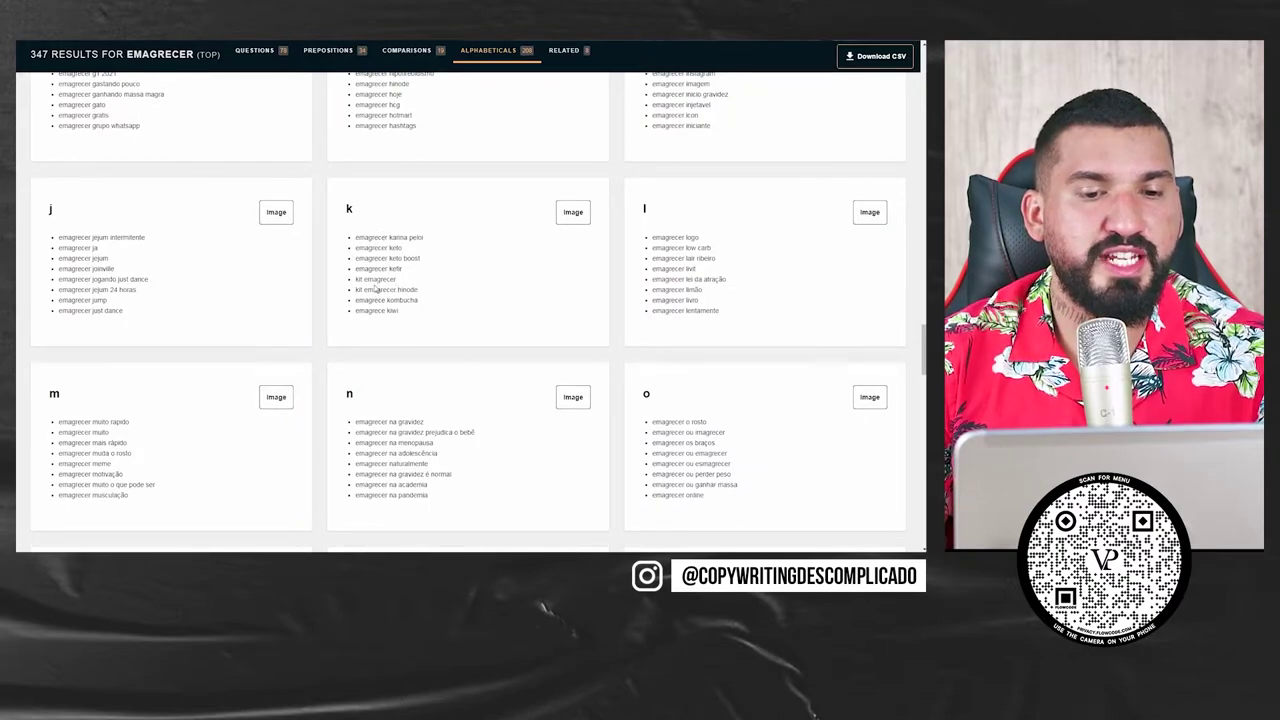
pyautogui.doubleClick(406, 289)
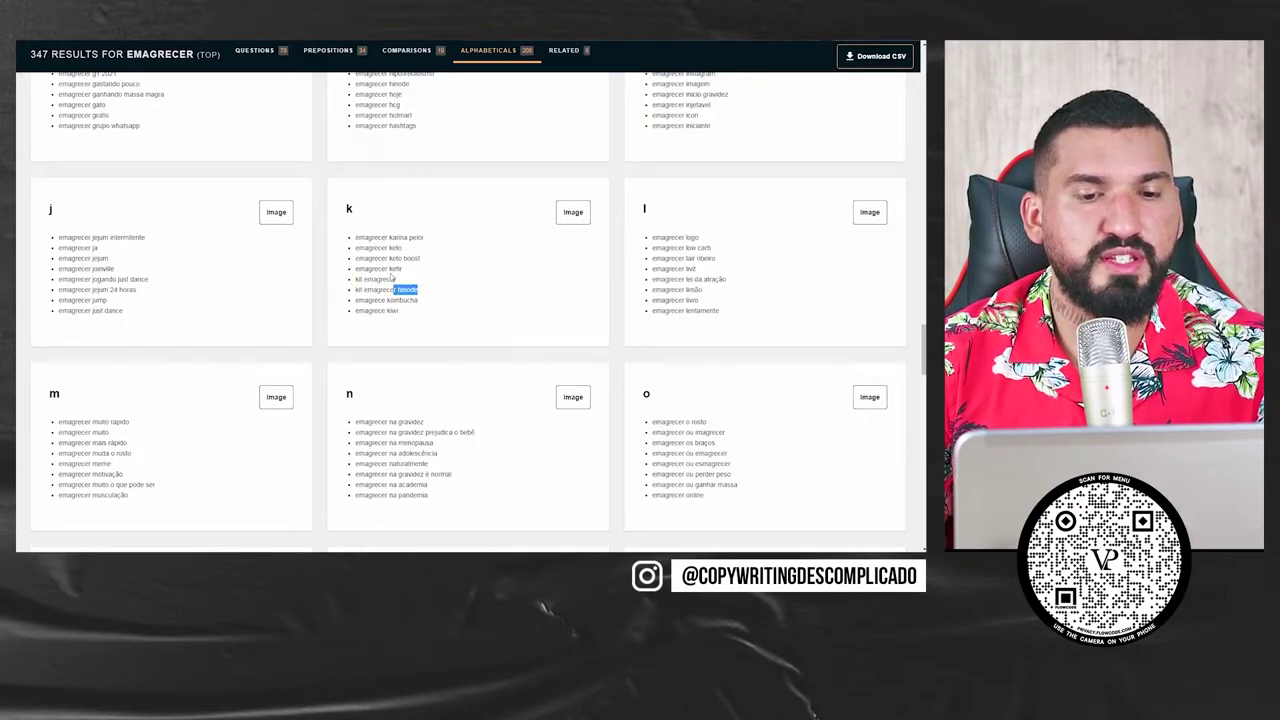
pyautogui.moveTo(390, 258); pyautogui.dragTo(428, 263)
pyautogui.click(398, 250)
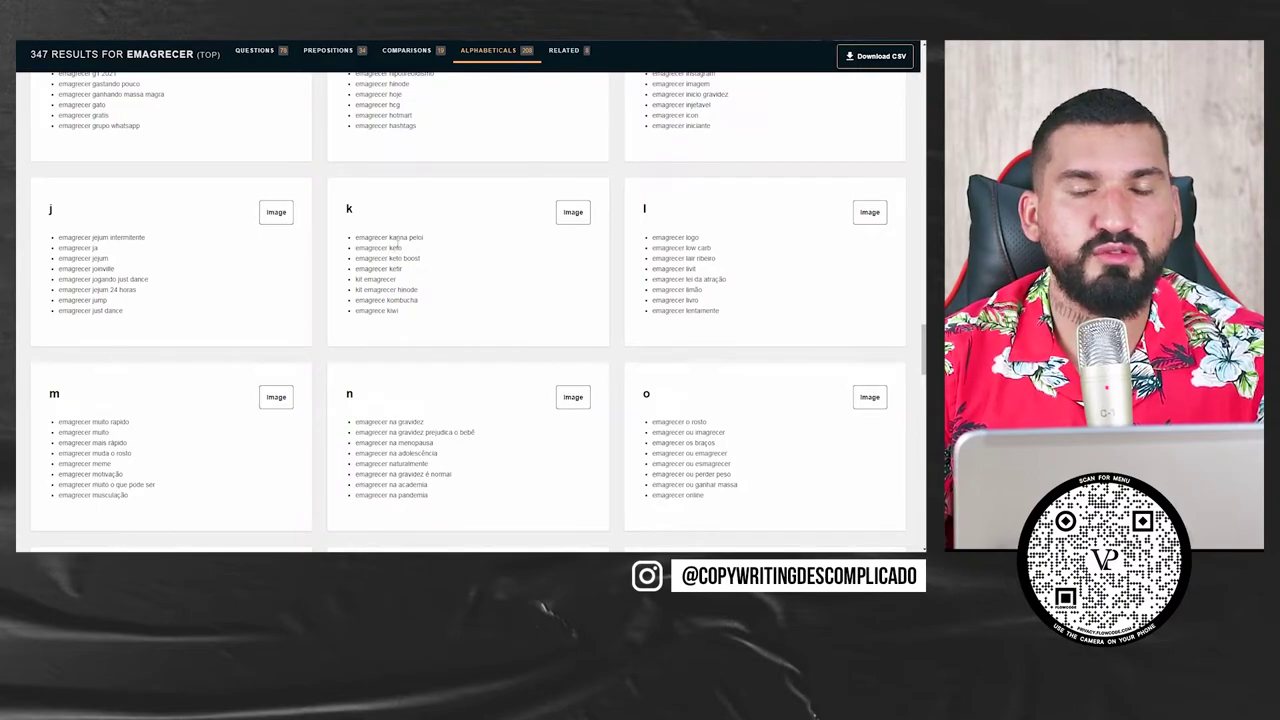
# Step: Look over the alphabetical suggestions through z and show the related searches for "emagrecer" as a data list
pyautogui.scroll(-6, 349, 227)
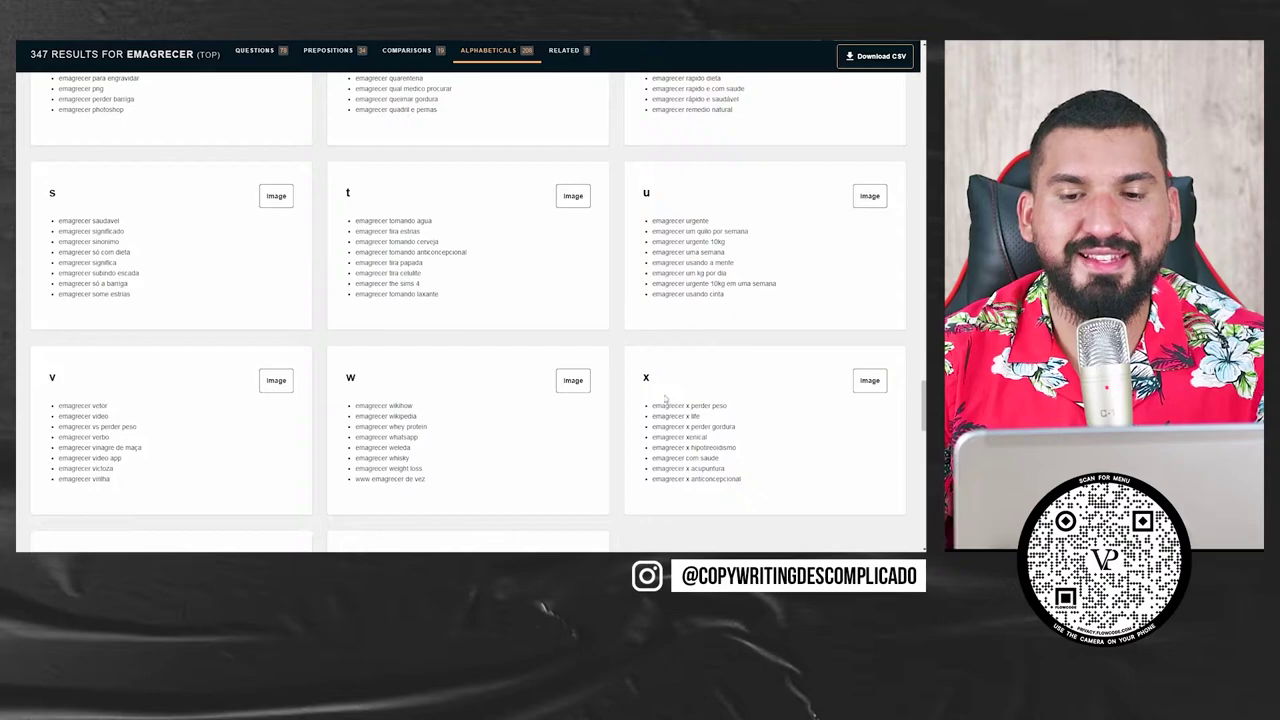
pyautogui.scroll(1, 492, 300)
pyautogui.scroll(-3, 460, 258)
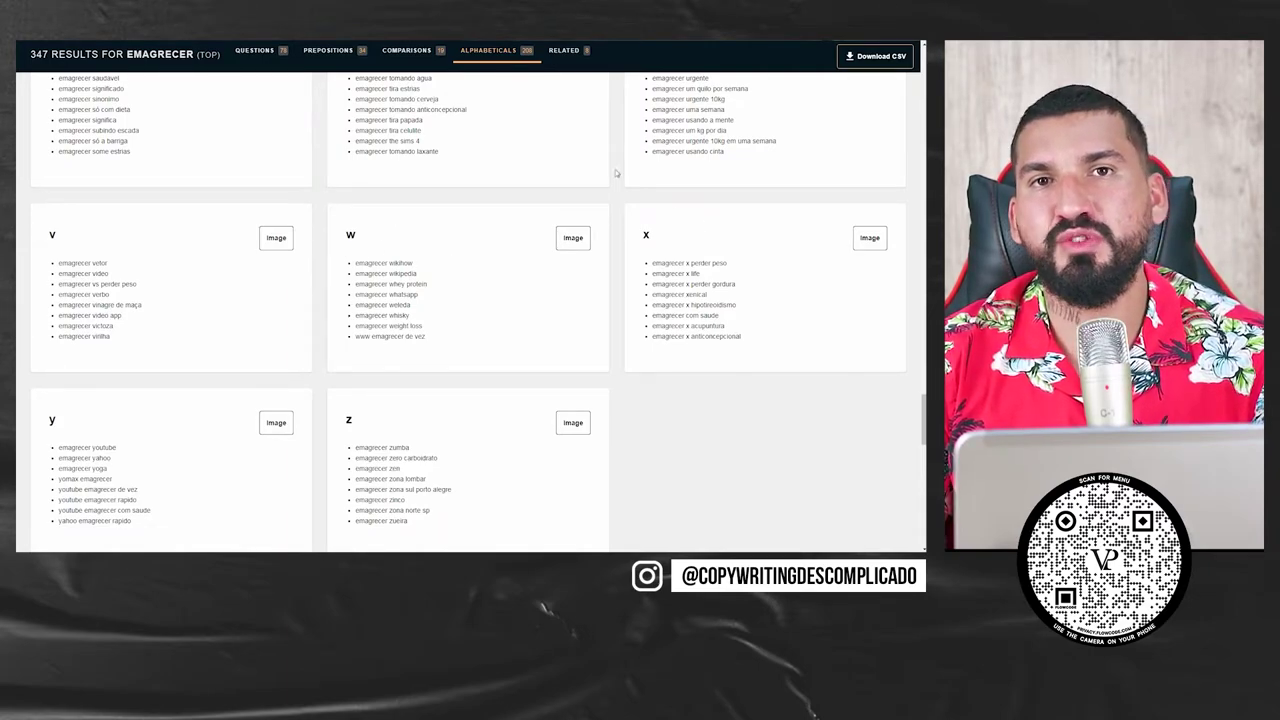
pyautogui.scroll(-5, 319, 221)
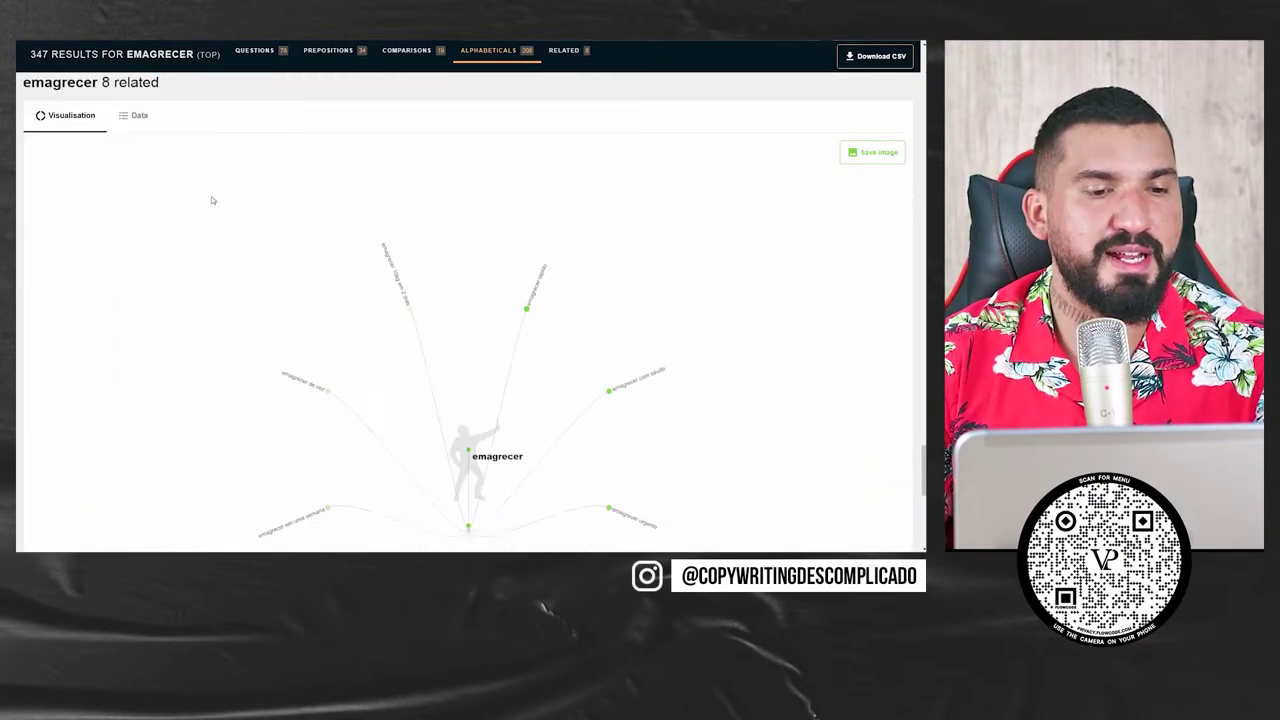
pyautogui.click(139, 108)
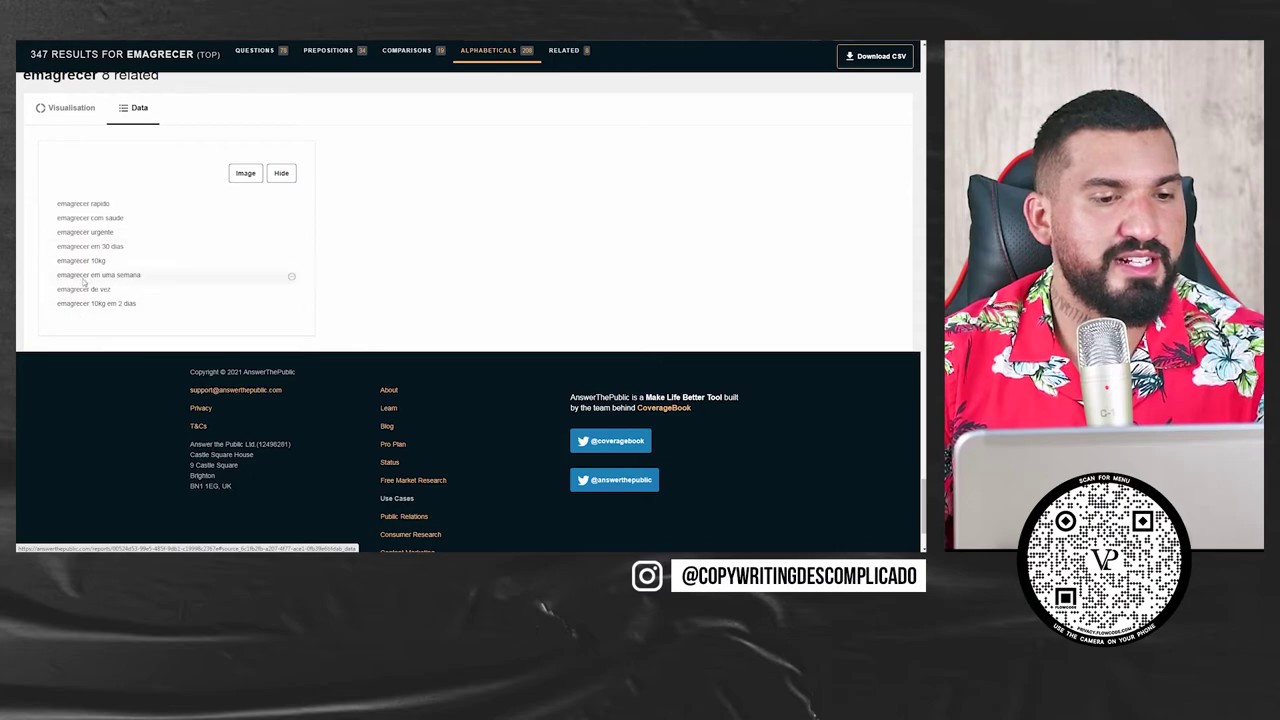
pyautogui.scroll(-1, 95, 235)
# Step: Start a new search and enter "receitas" as the topic
pyautogui.scroll(5, 210, 297)
pyautogui.scroll(15, 210, 297)
pyautogui.scroll(15, 507, 258)
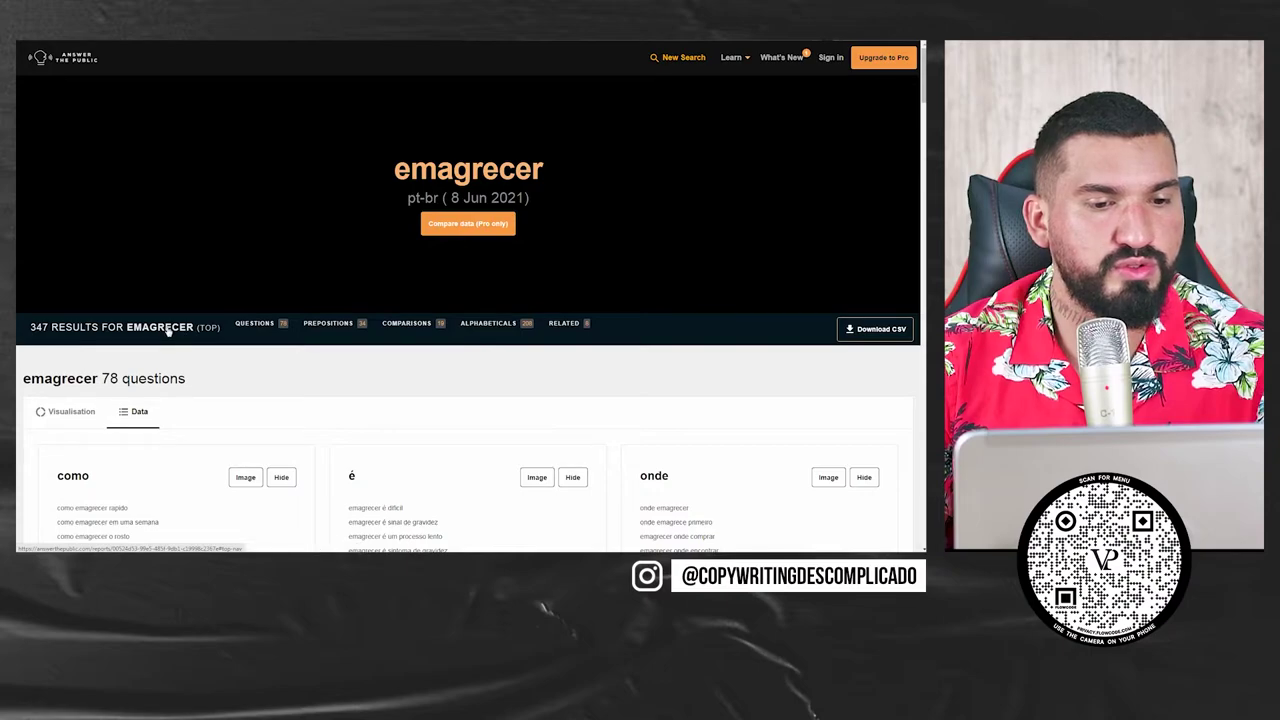
pyautogui.click(668, 58)
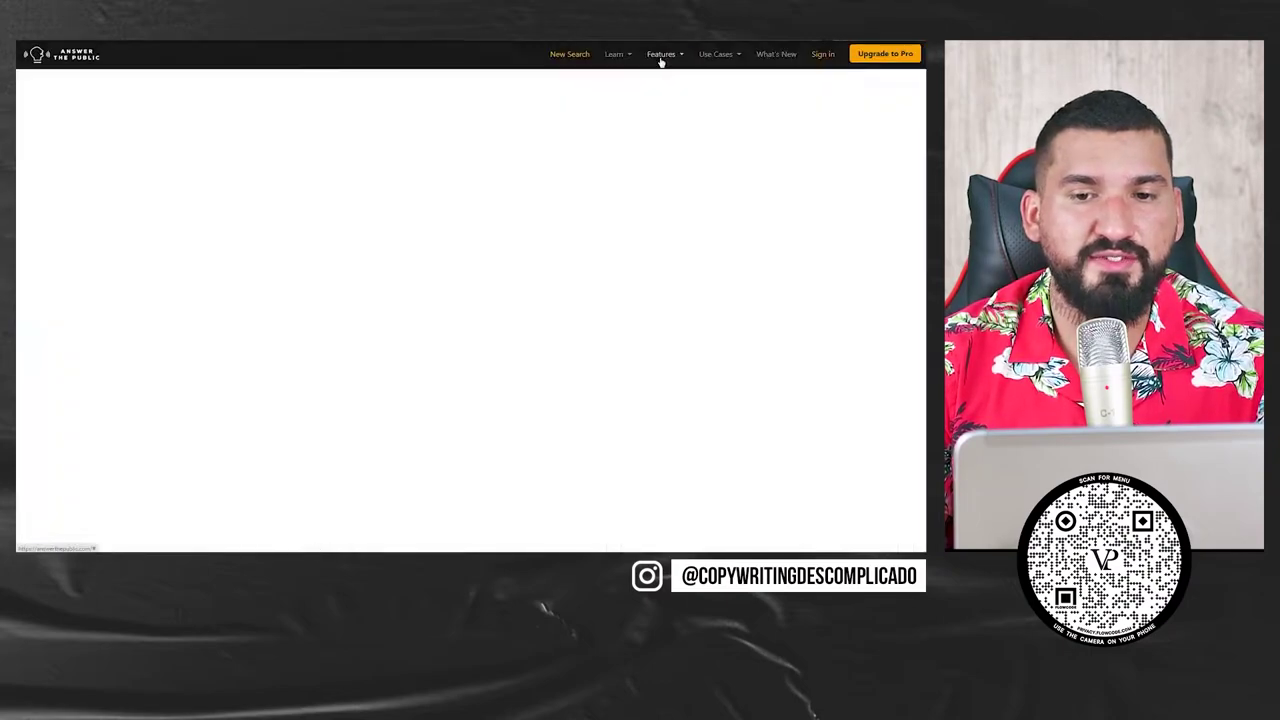
pyautogui.click(318, 450)
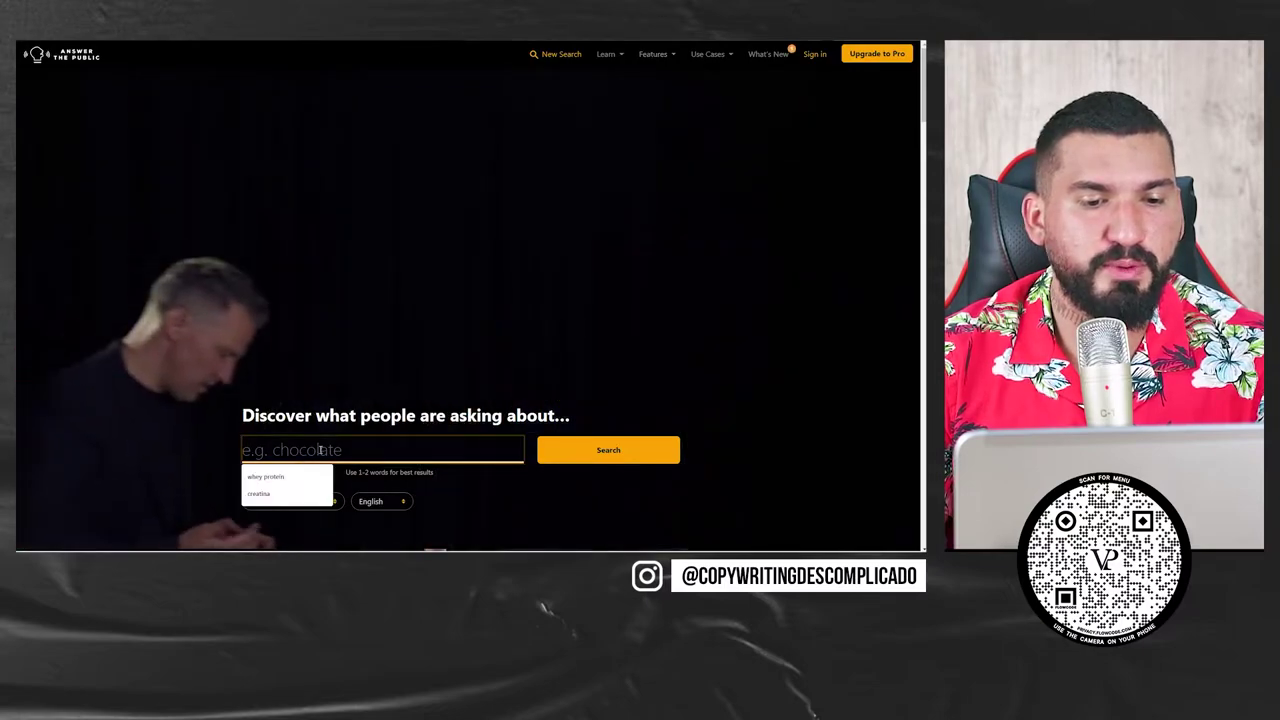
pyautogui.write('receitas')
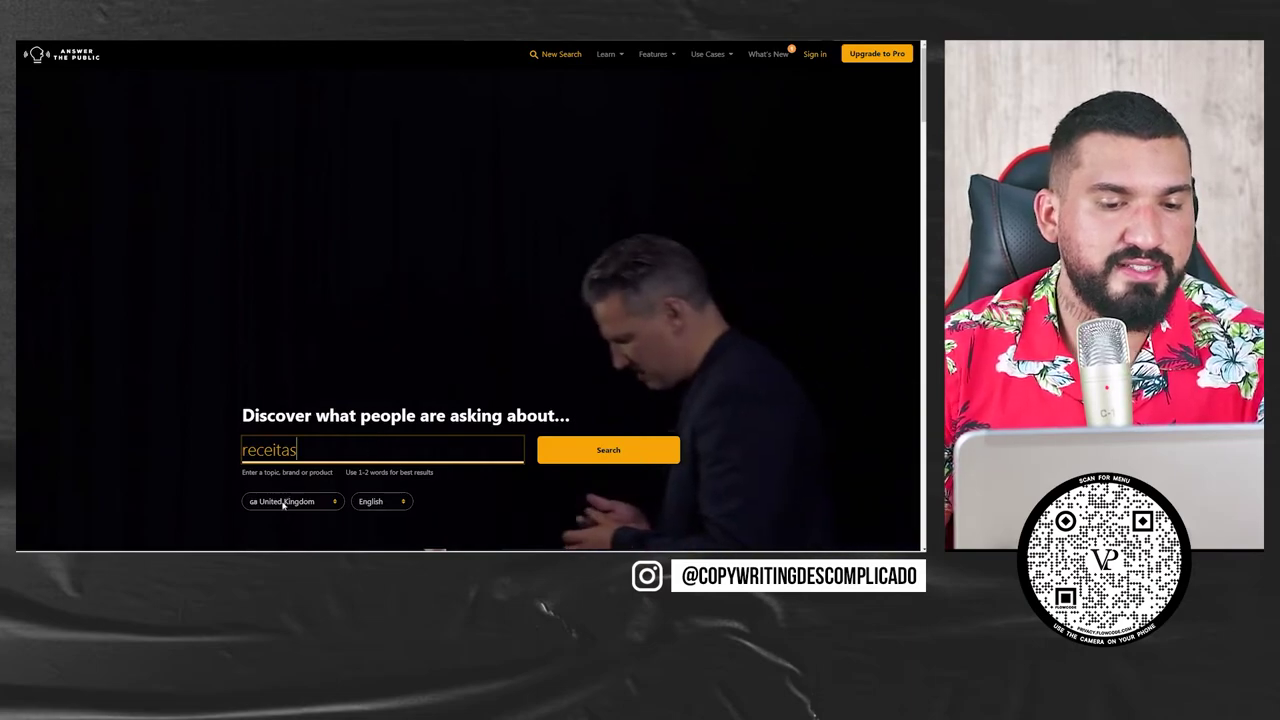
# Step: Set the search country to Brazil and the language to Português, and run the search for "receitas"
pyautogui.click(288, 501)
pyautogui.scroll(20, 300, 360)
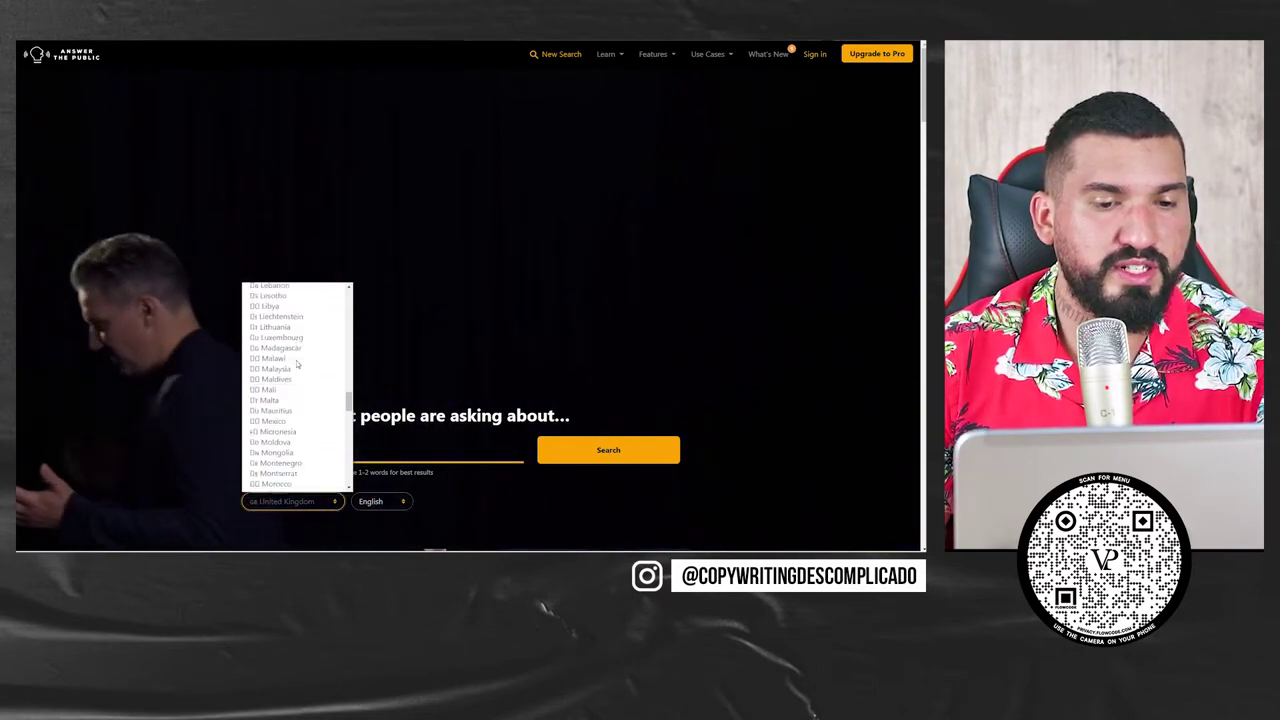
pyautogui.scroll(10, 285, 381)
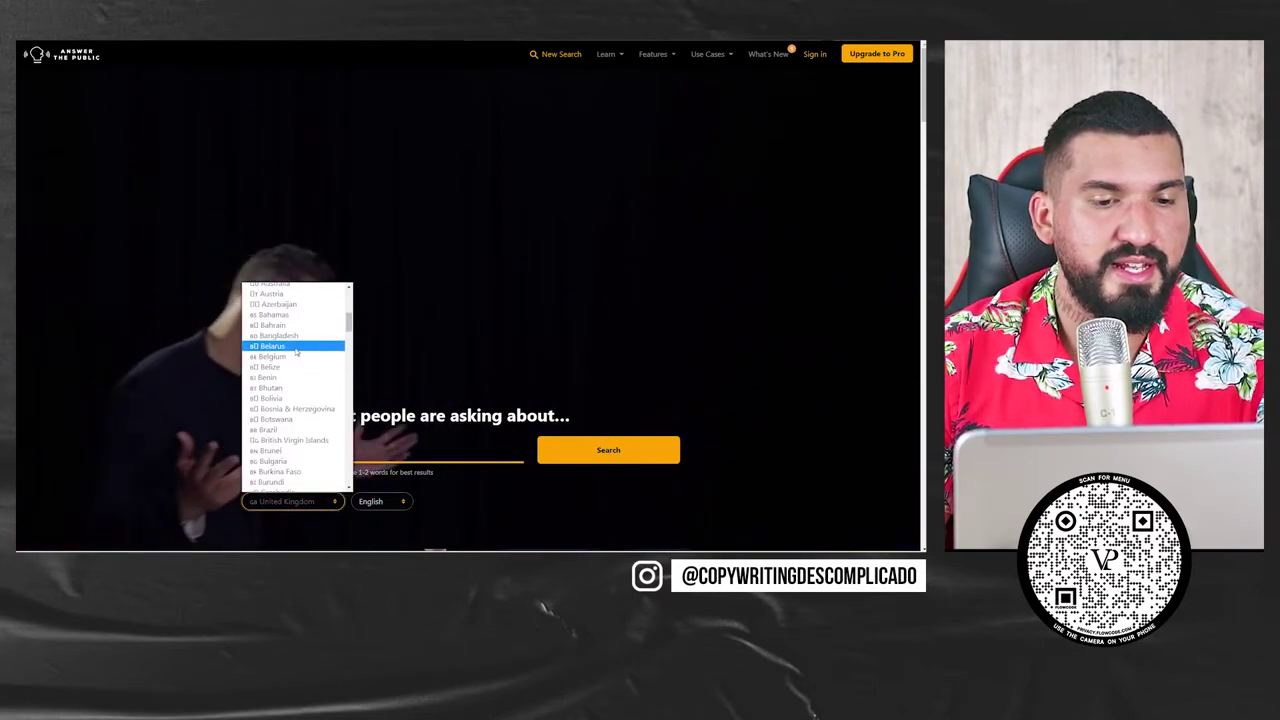
pyautogui.click(268, 429)
pyautogui.click(398, 503)
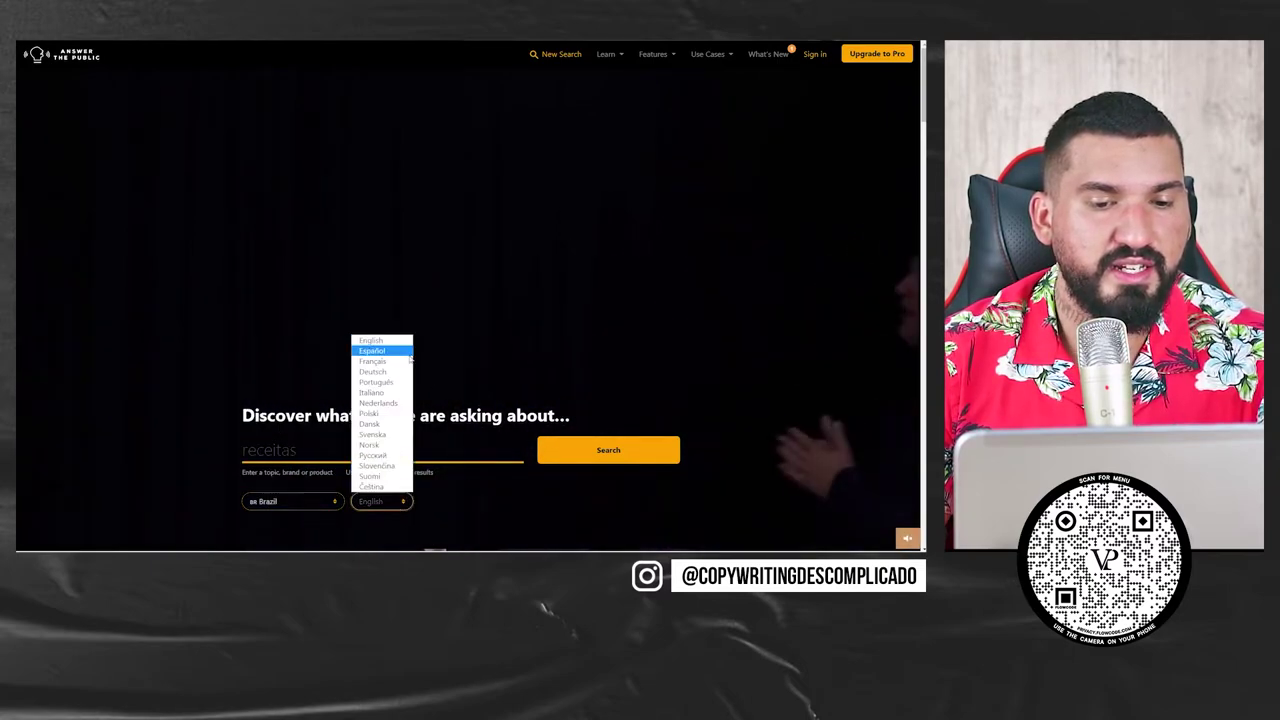
pyautogui.click(402, 386)
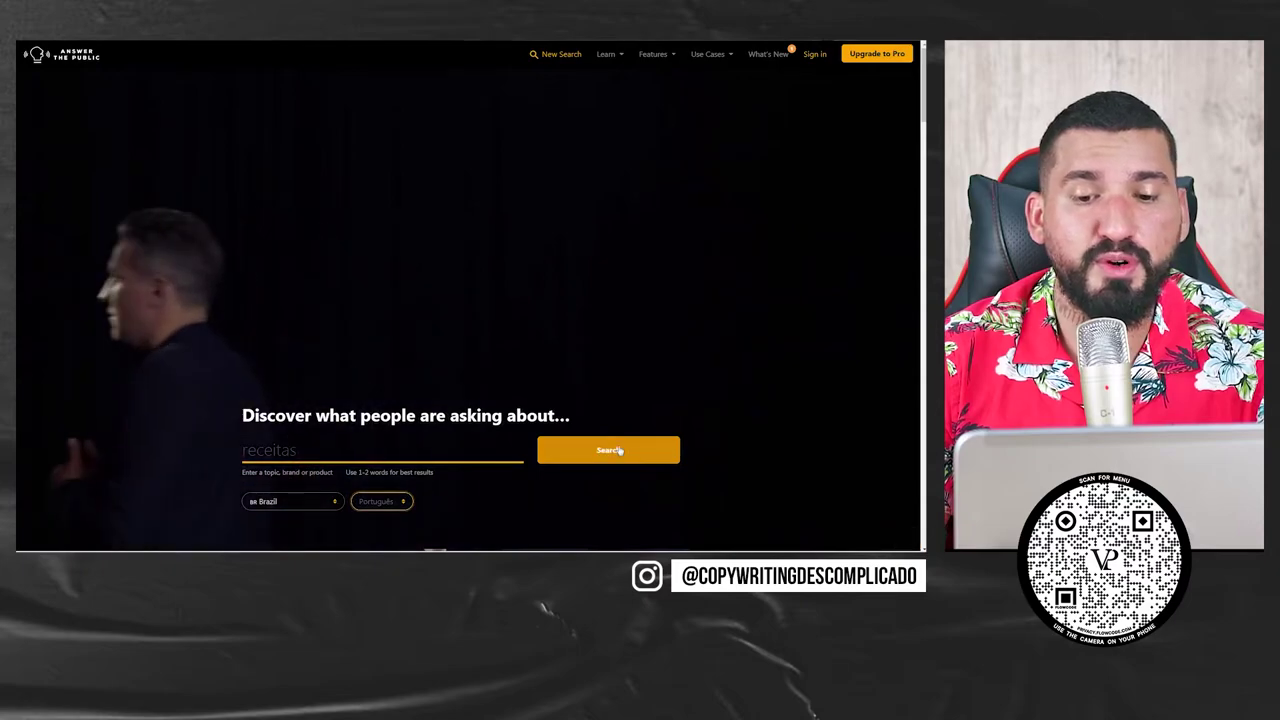
pyautogui.scroll(-1, 354, 346)
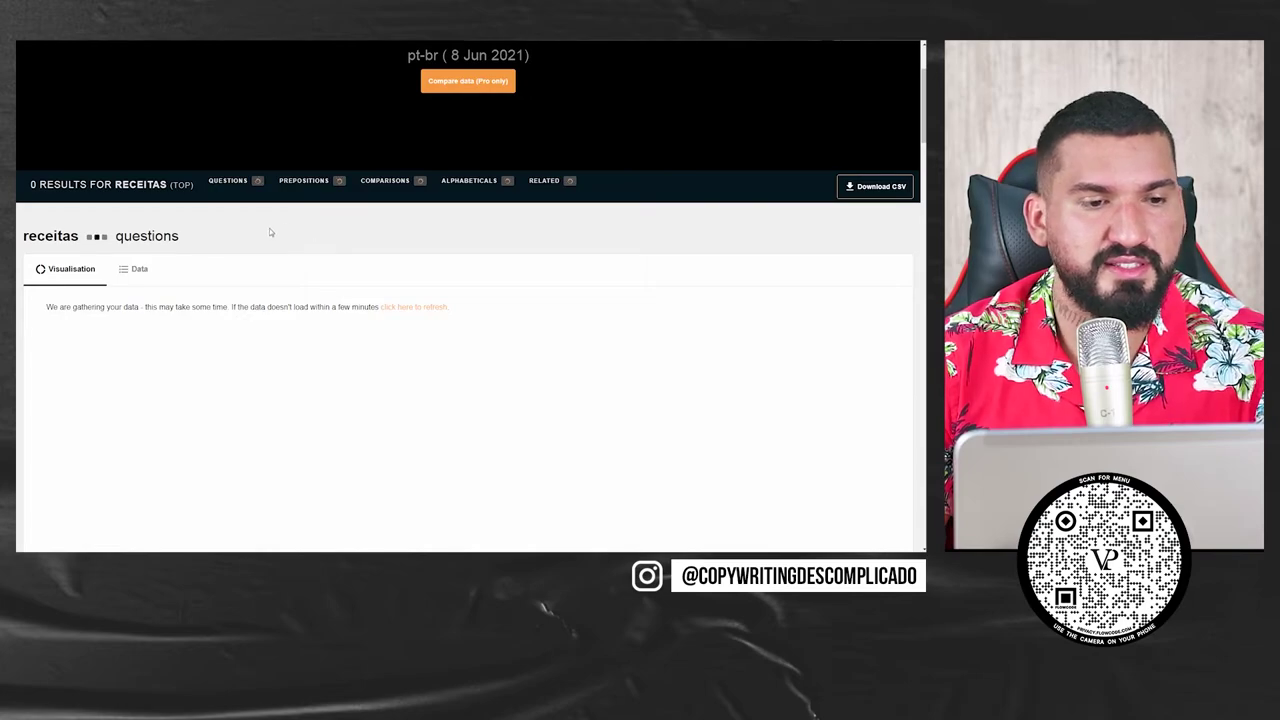
pyautogui.scroll(-5, 290, 232)
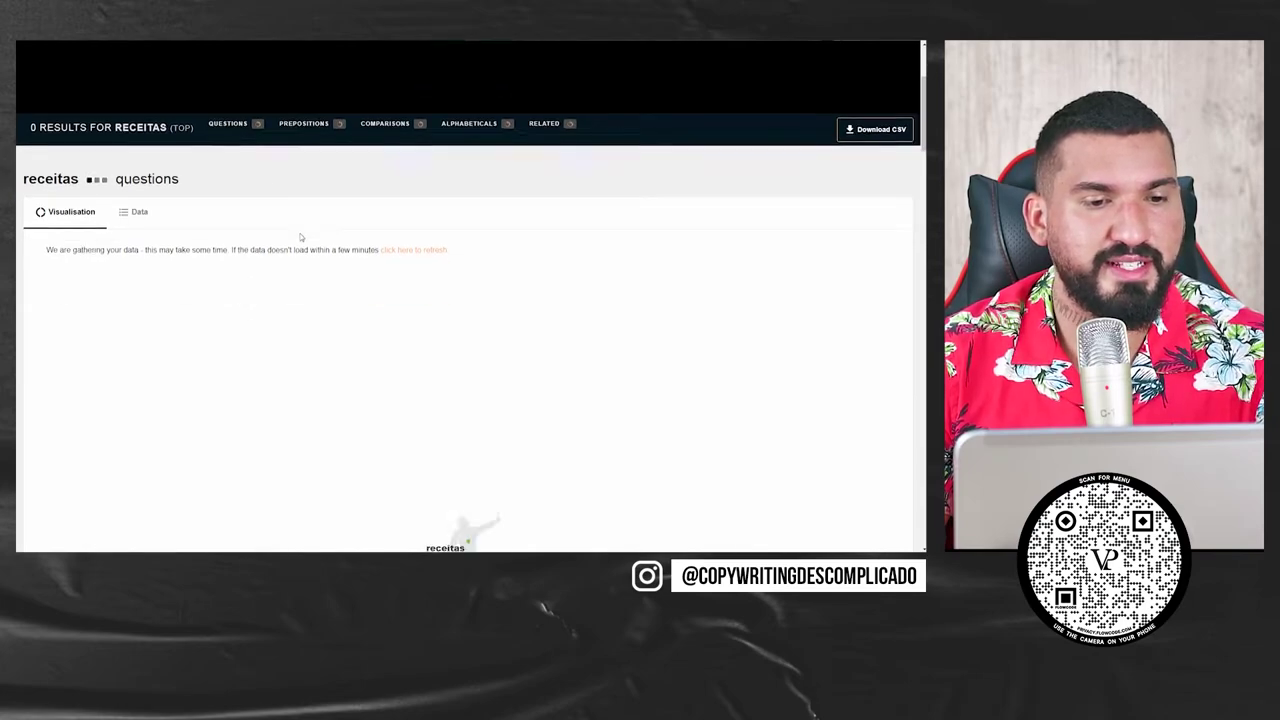
pyautogui.scroll(5, 305, 238)
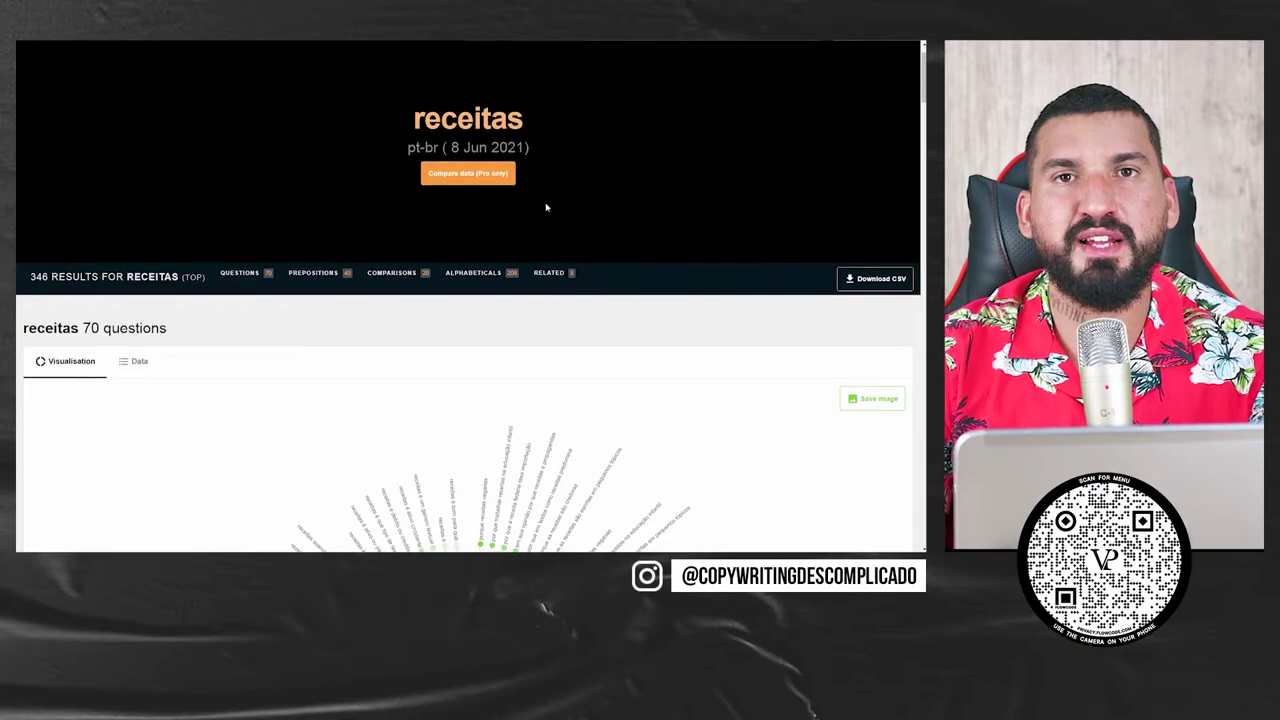
# Step: Show the "receitas" questions as data lists and highlight "qual diferença entre receitas e despesas" under "qual"
pyautogui.scroll(-3, 546, 206)
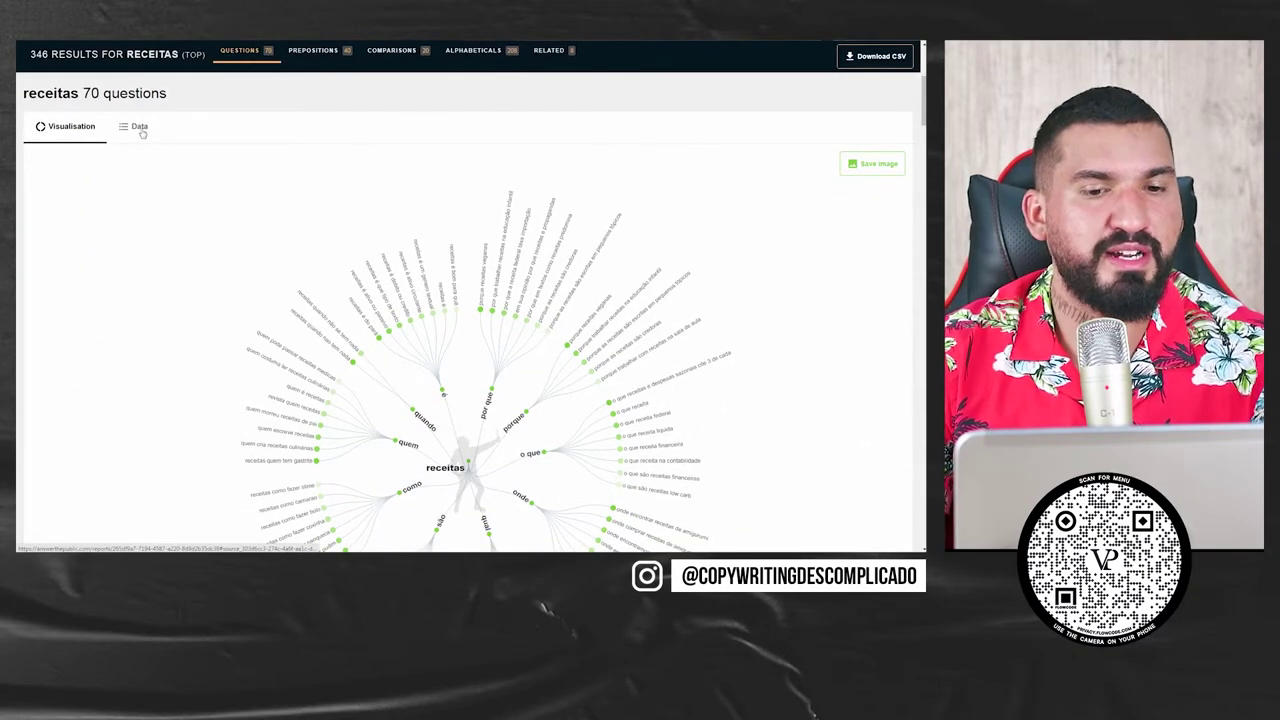
pyautogui.click(140, 128)
pyautogui.scroll(-1, 149, 183)
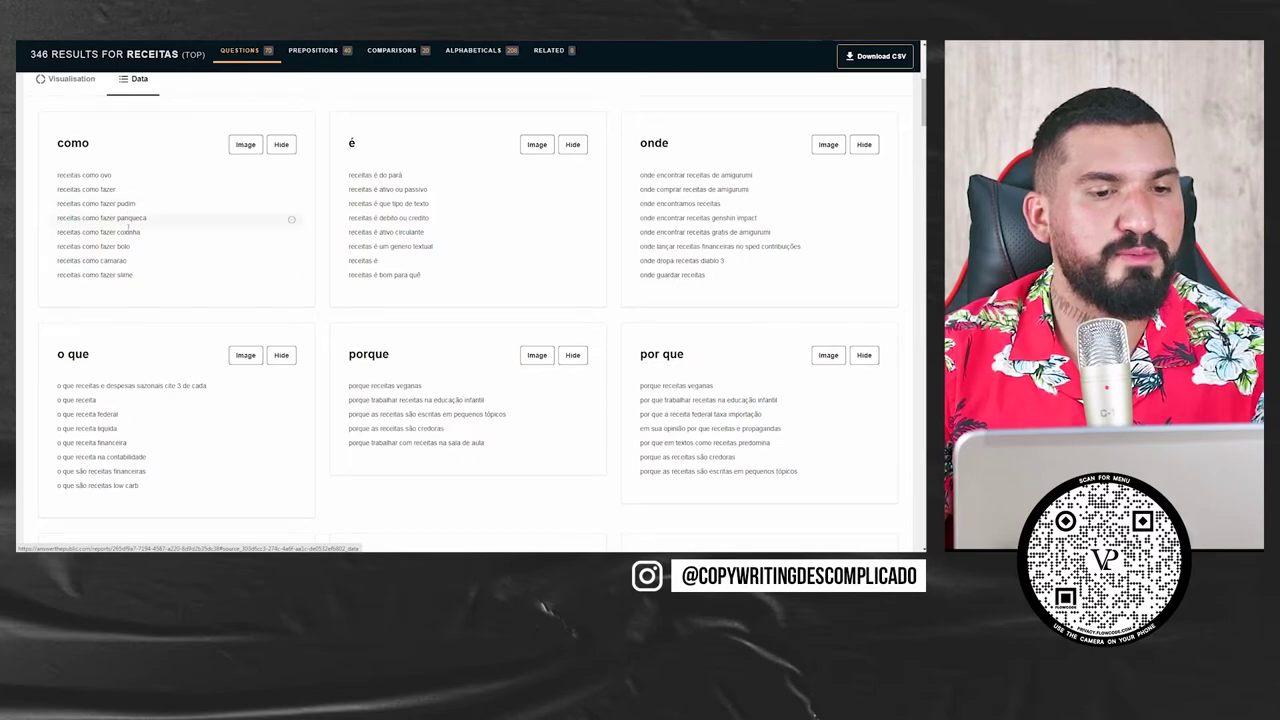
pyautogui.scroll(-1, 442, 336)
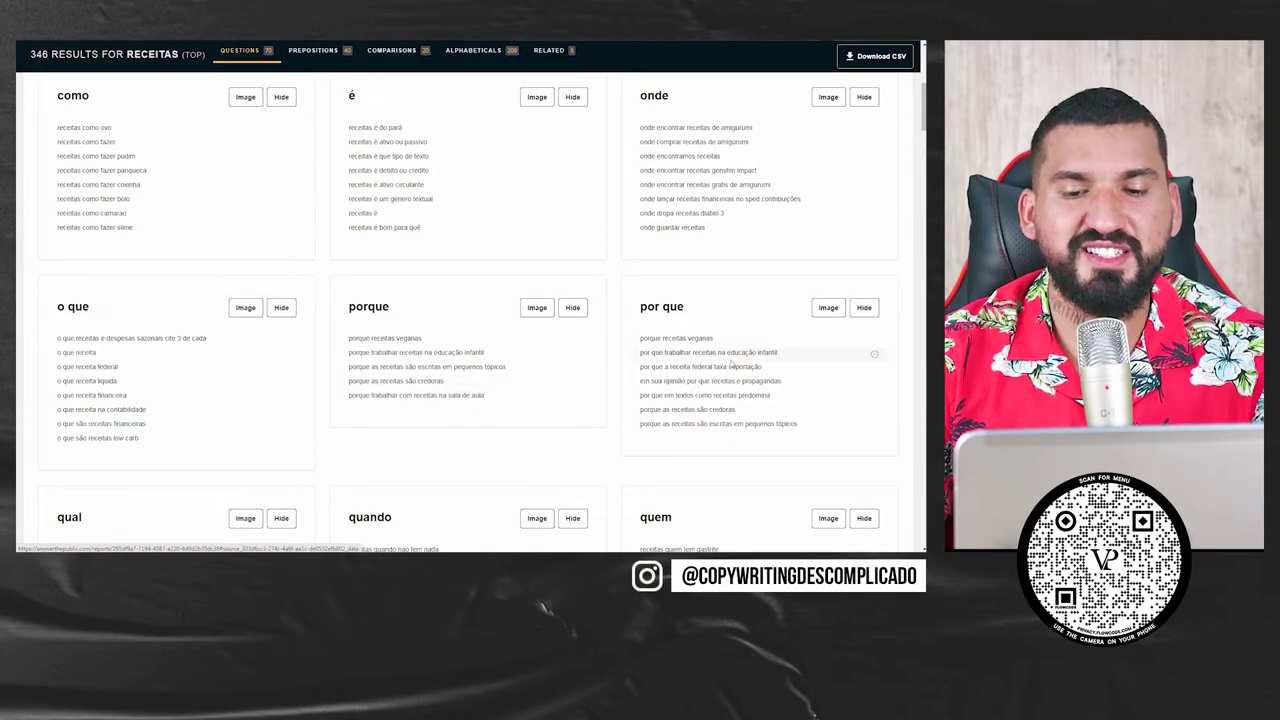
pyautogui.scroll(-4, 815, 345)
pyautogui.scroll(-2, 428, 306)
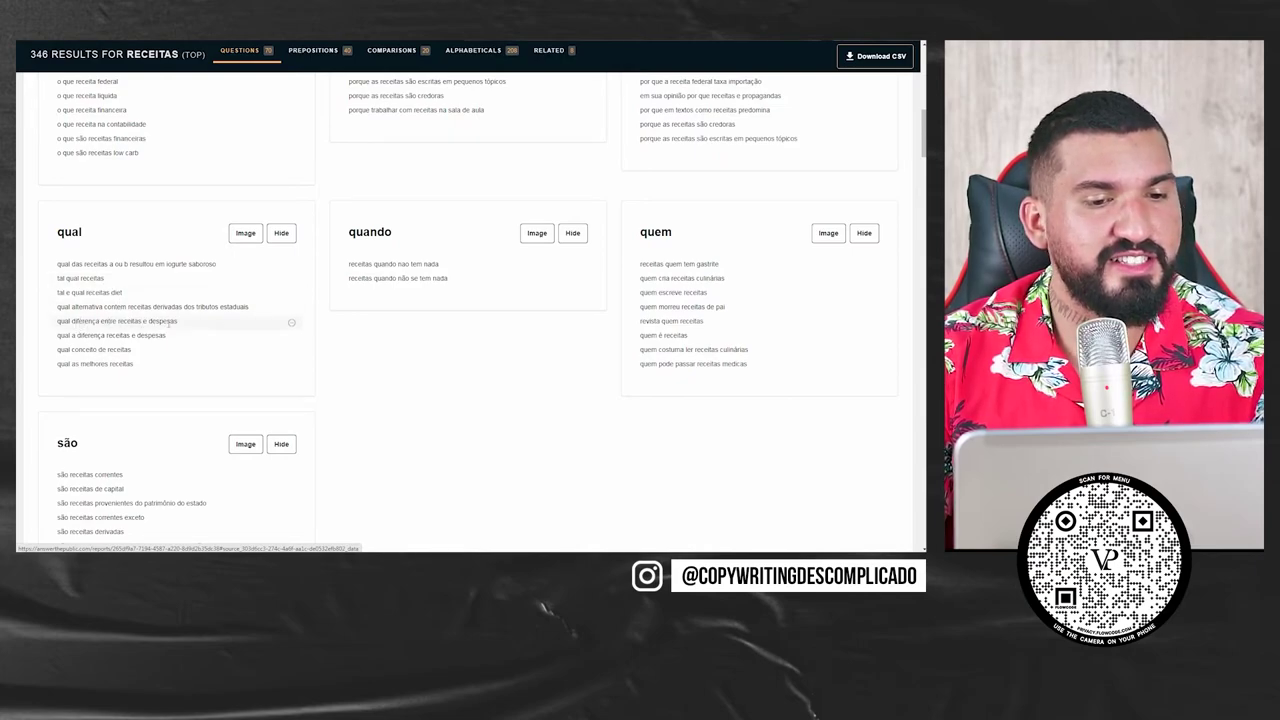
pyautogui.moveTo(176, 321); pyautogui.dragTo(56, 321)
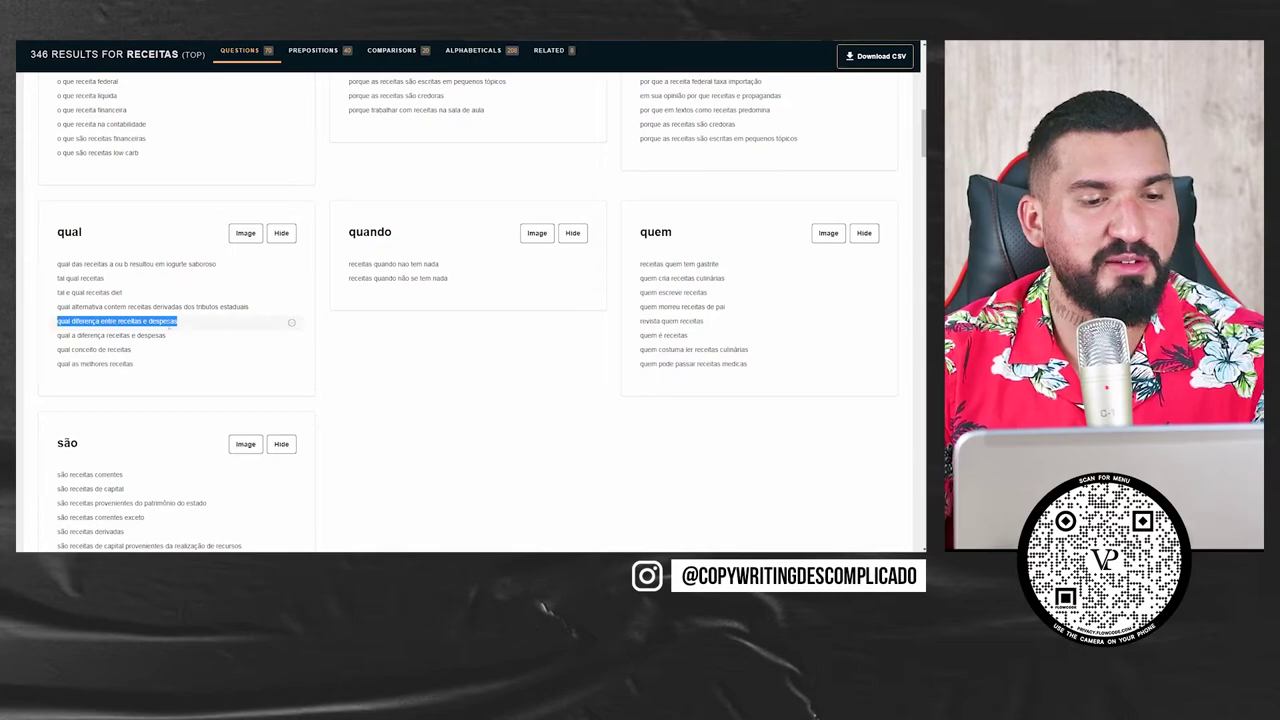
# Step: Show the "receitas" prepositions as data lists and highlight "30 dias" and "receitas para o dia dos namorados" in the "para" list
pyautogui.scroll(-2, 526, 291)
pyautogui.scroll(-5, 286, 331)
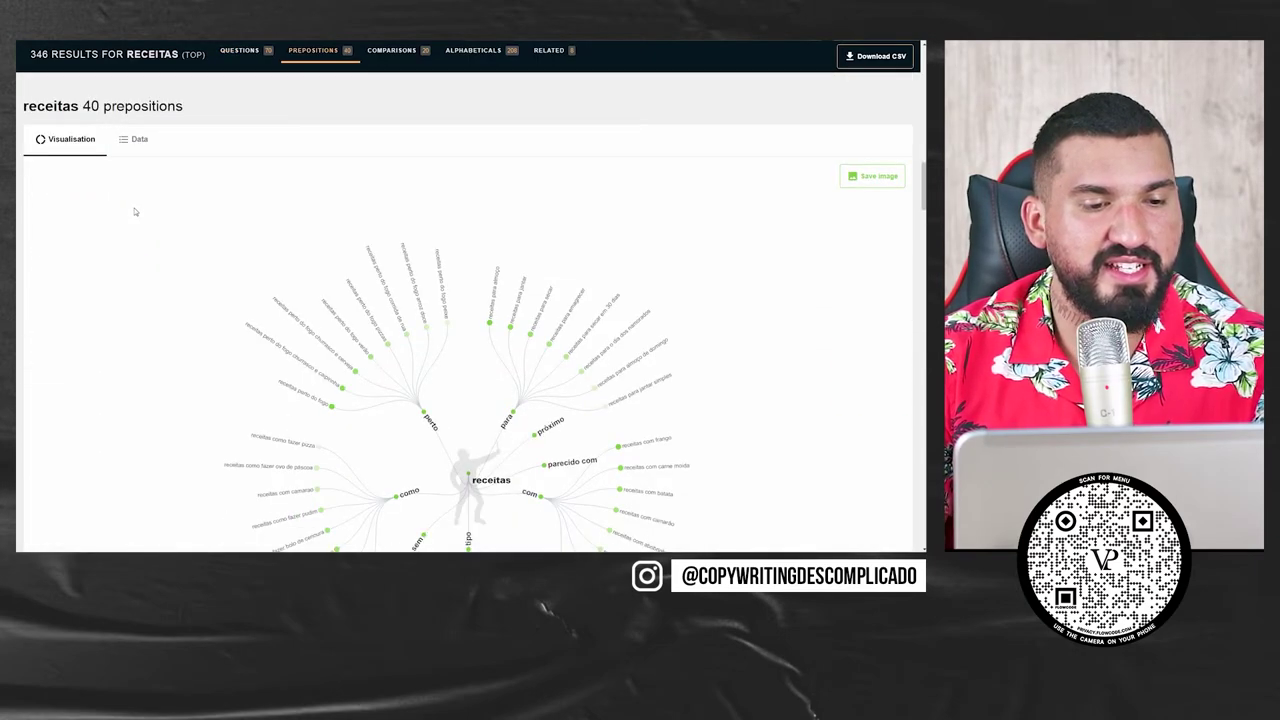
pyautogui.click(138, 140)
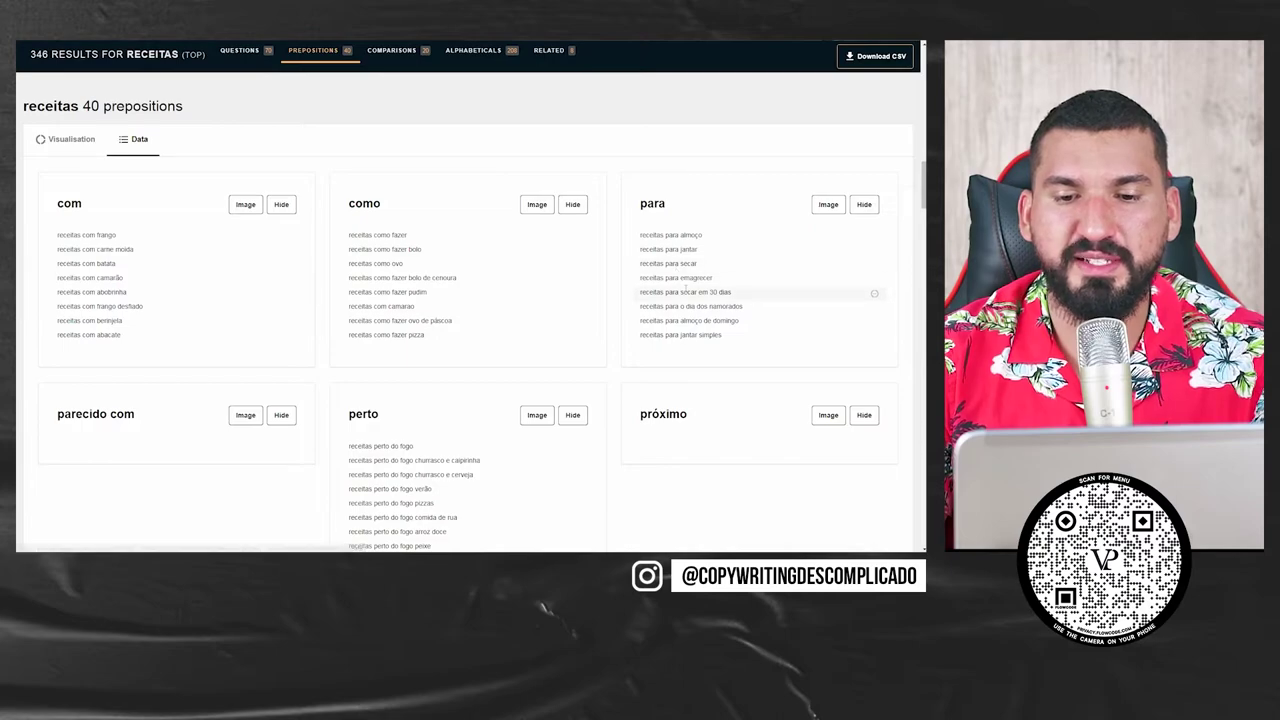
pyautogui.moveTo(710, 292); pyautogui.dragTo(735, 293)
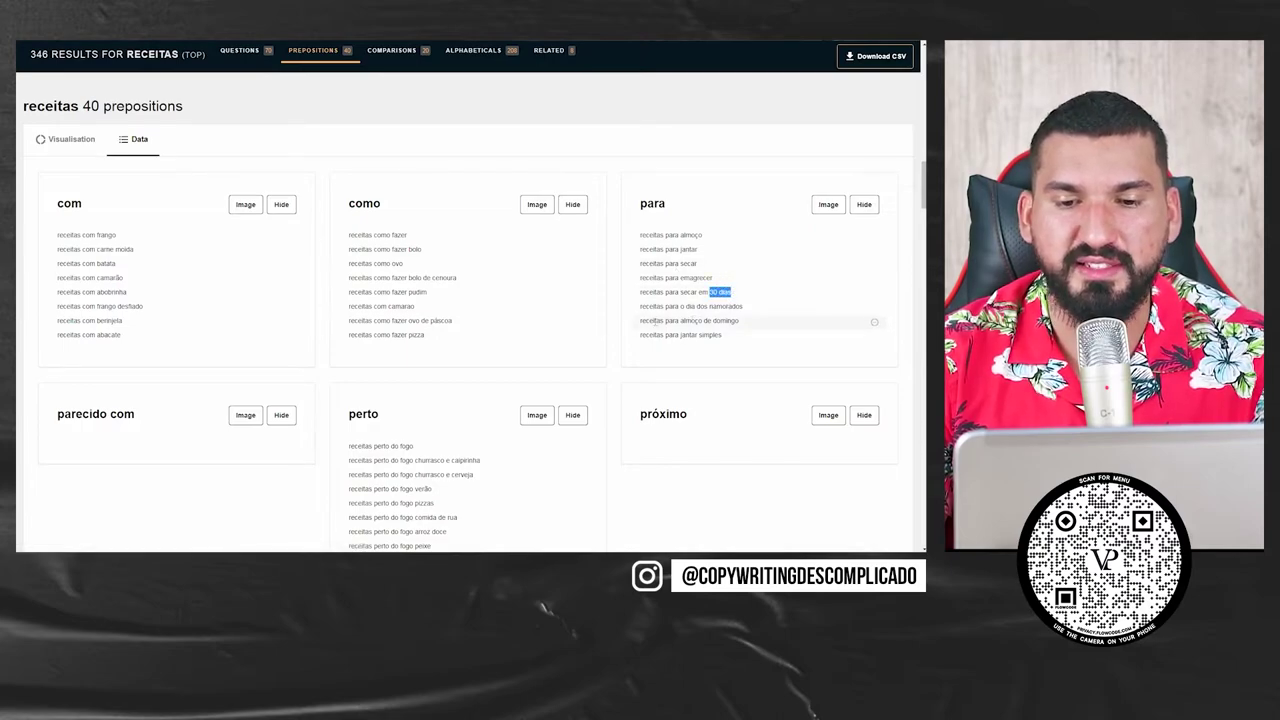
pyautogui.click(657, 307)
pyautogui.moveTo(656, 306); pyautogui.dragTo(763, 306)
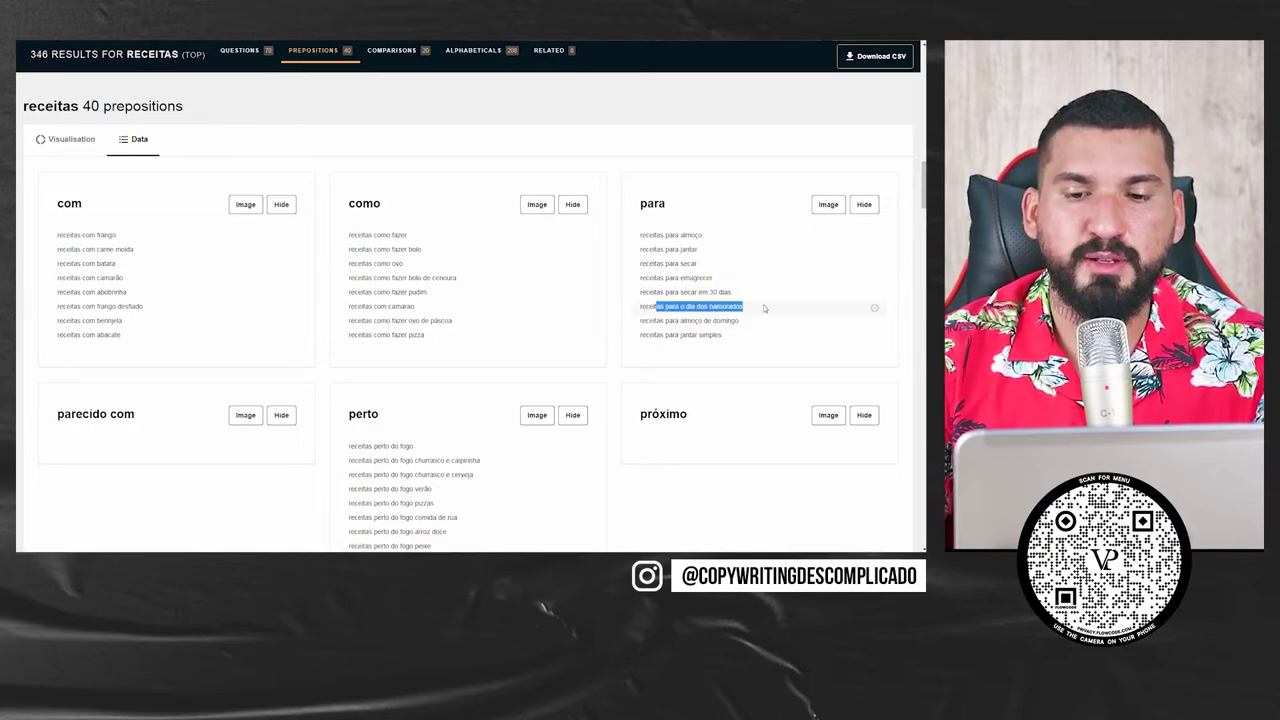
pyautogui.click(686, 328)
# Step: Look over the remaining preposition groups for "receitas" and continue to the comparisons section
pyautogui.scroll(-2, 474, 197)
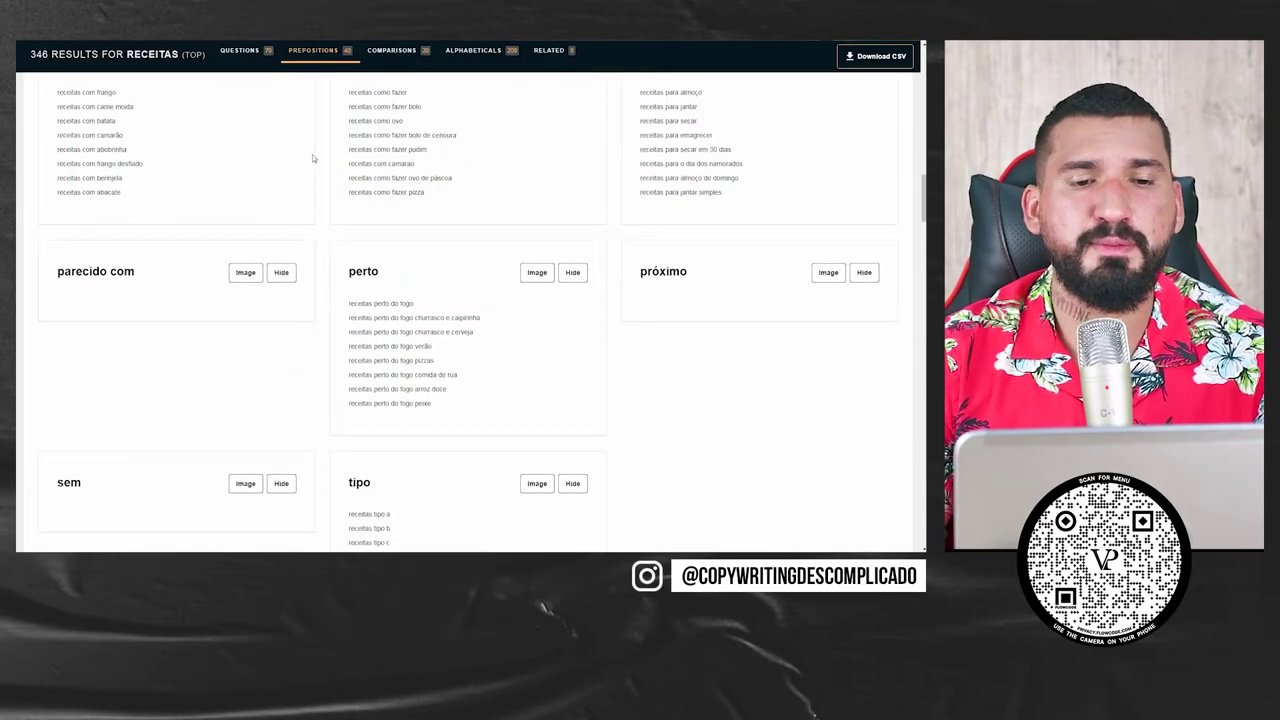
pyautogui.scroll(-3, 476, 210)
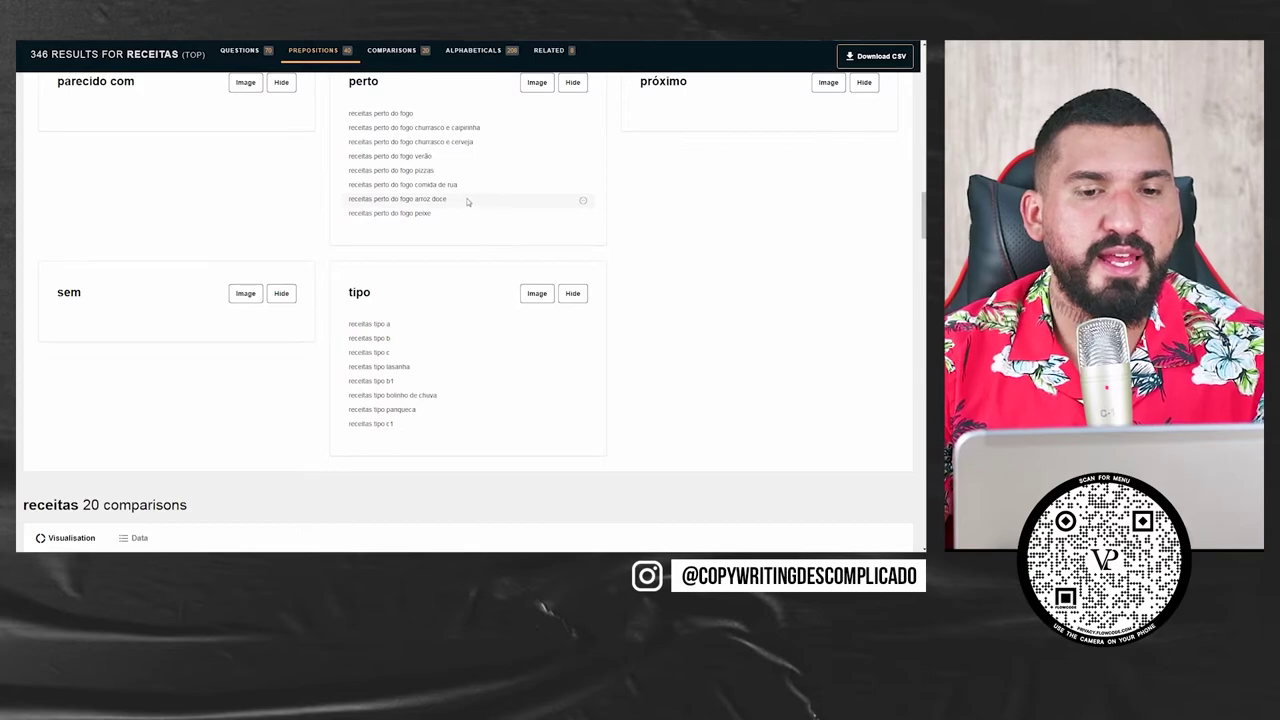
pyautogui.scroll(-4, 467, 201)
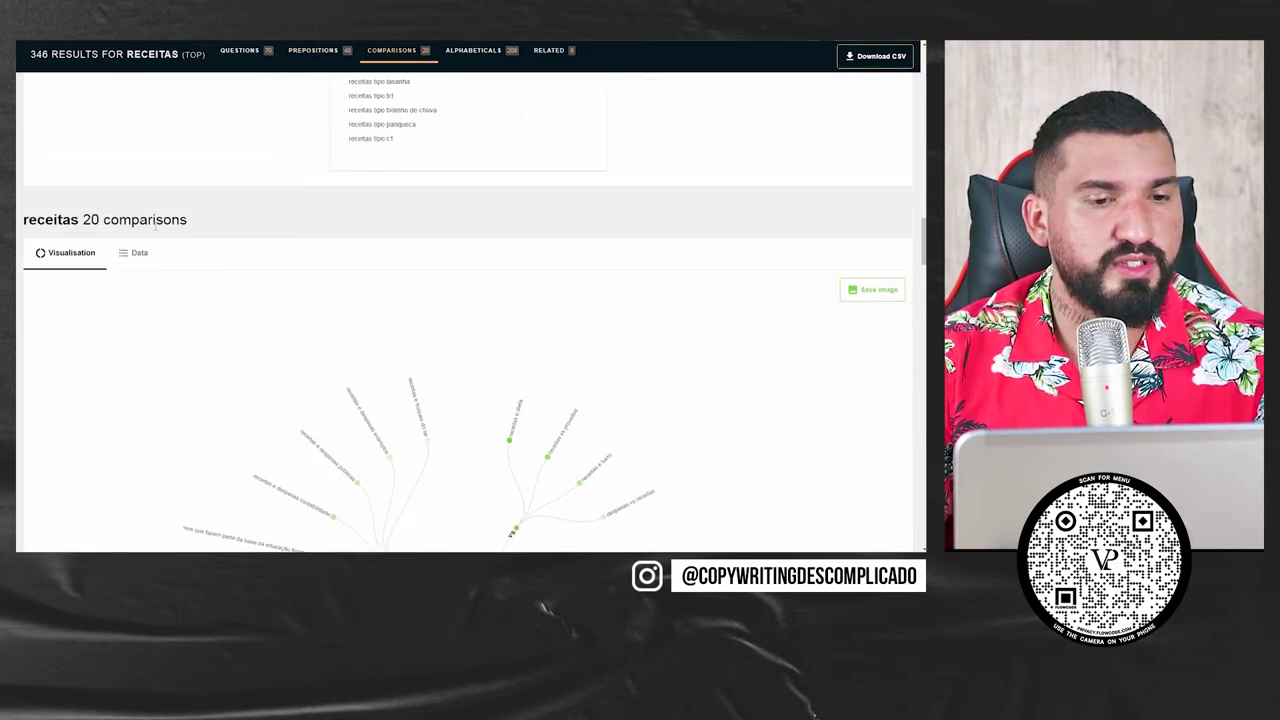
# Step: Show the "receitas" comparisons as data lists, look them over and continue to the alphabetical suggestions
pyautogui.click(136, 253)
pyautogui.scroll(-2, 380, 240)
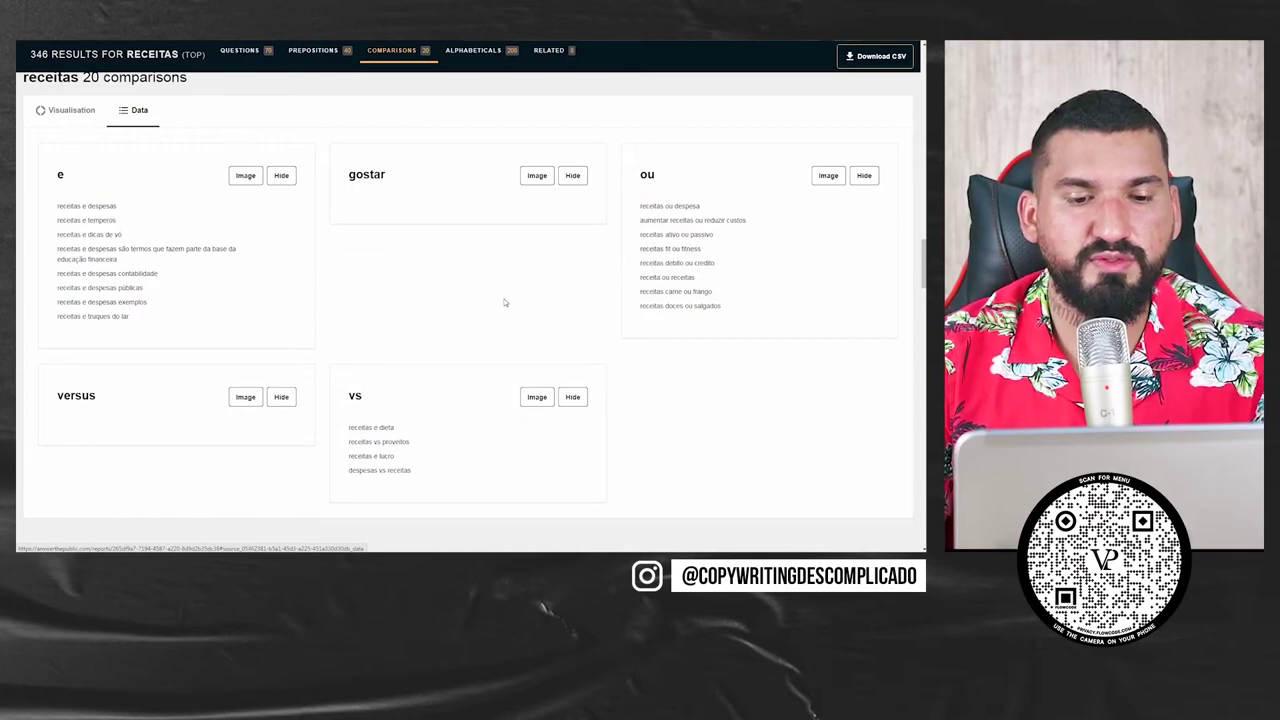
pyautogui.scroll(-3, 434, 317)
pyautogui.scroll(-2, 89, 253)
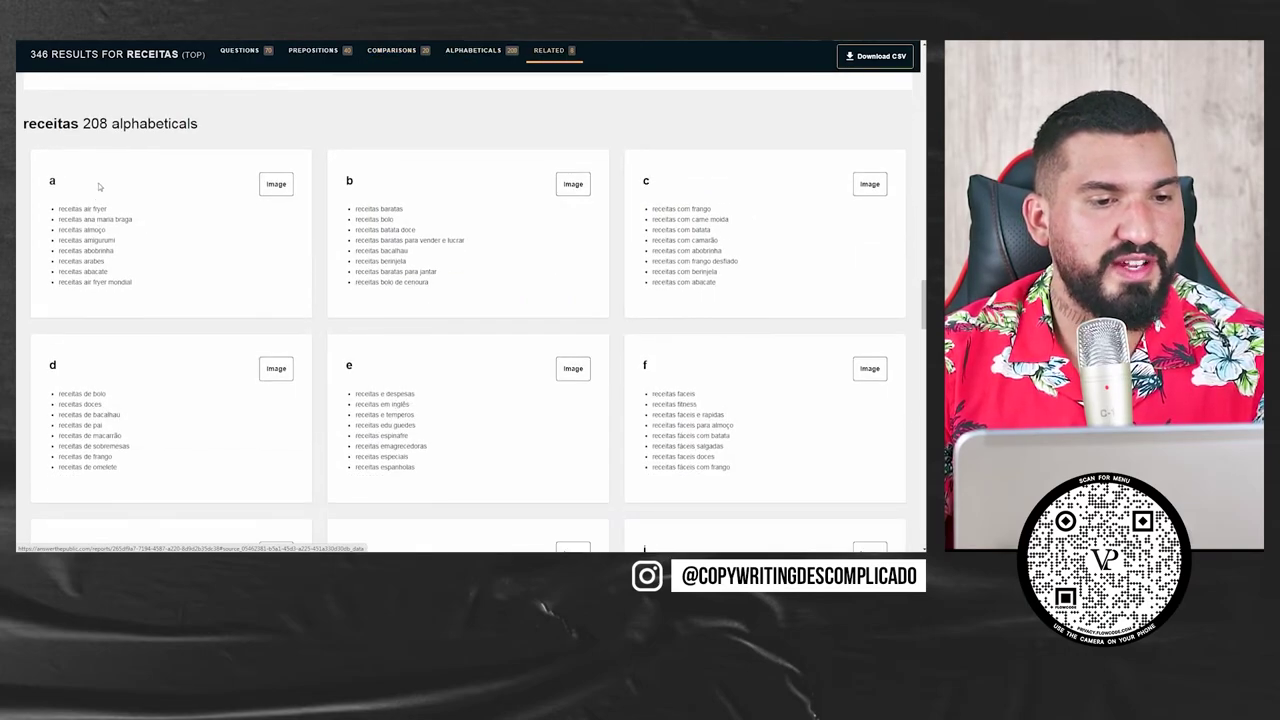
# Step: Highlight "abobrinha", "abacate" and "receitas air fryer" in turn within the alphabetical group "a", and clear the selection
pyautogui.doubleClick(99, 155)
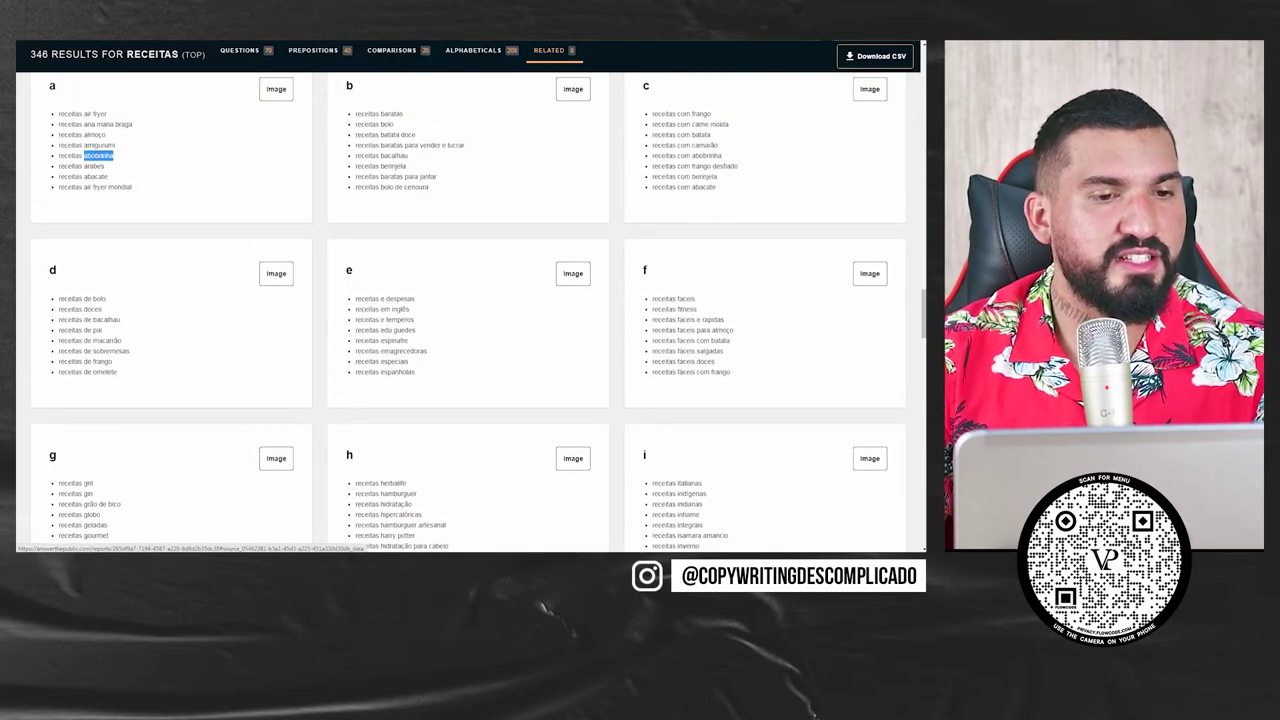
pyautogui.doubleClick(97, 176)
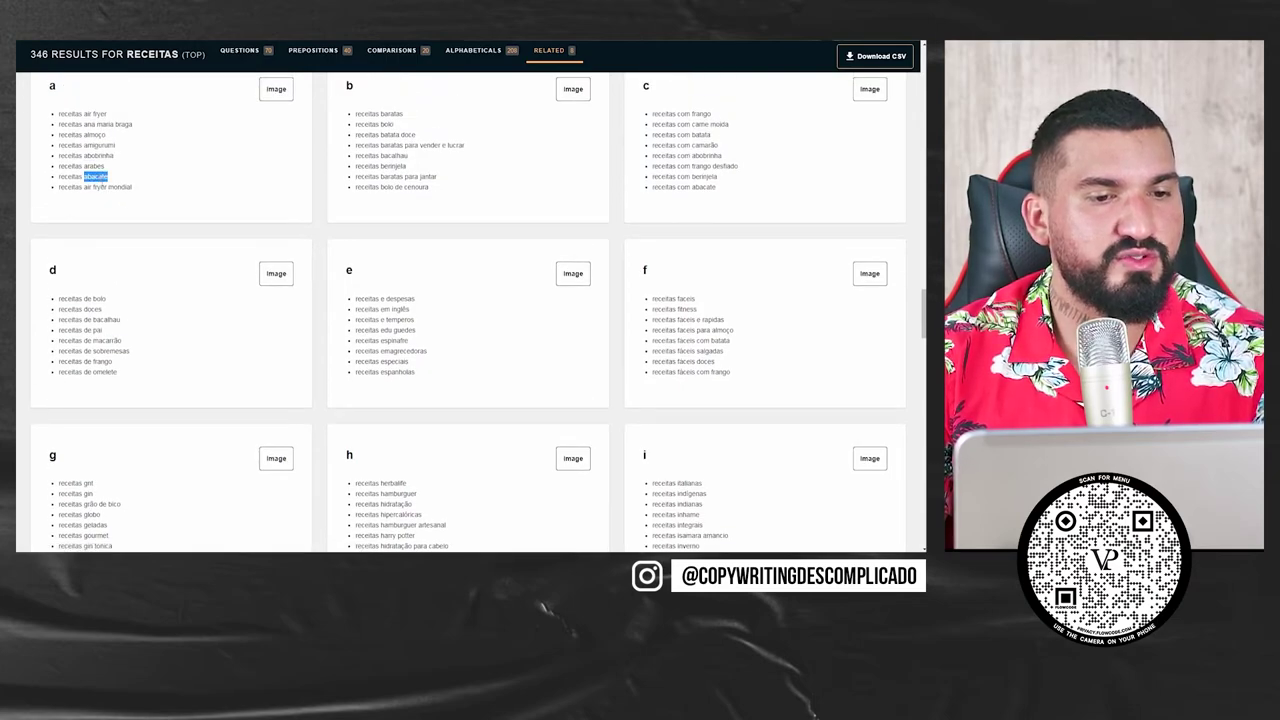
pyautogui.click(88, 175)
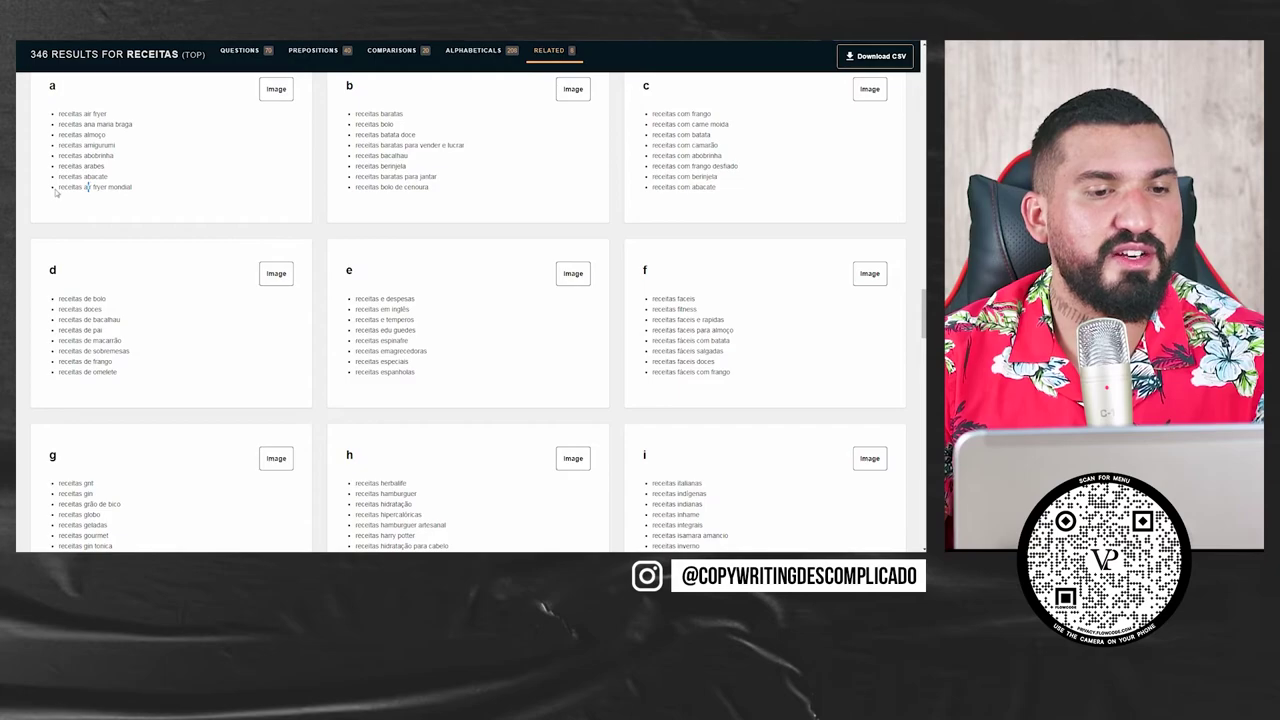
pyautogui.moveTo(57, 193); pyautogui.dragTo(108, 198)
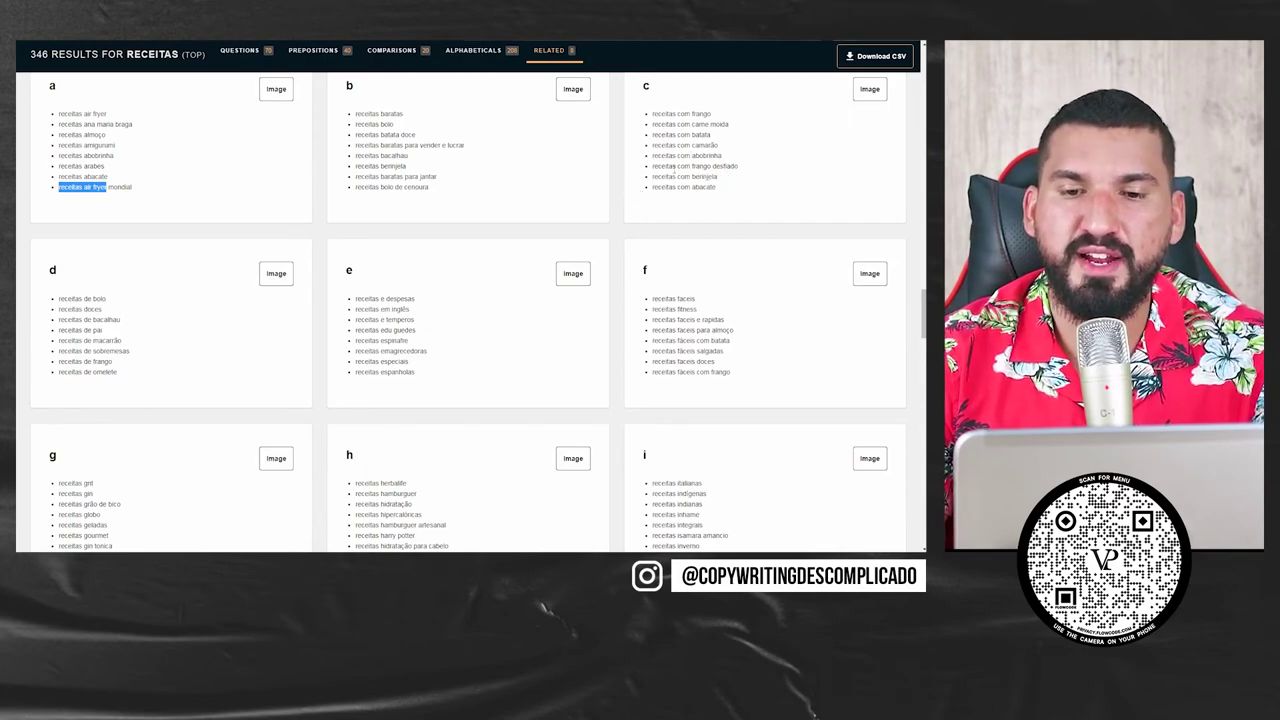
pyautogui.click(698, 127)
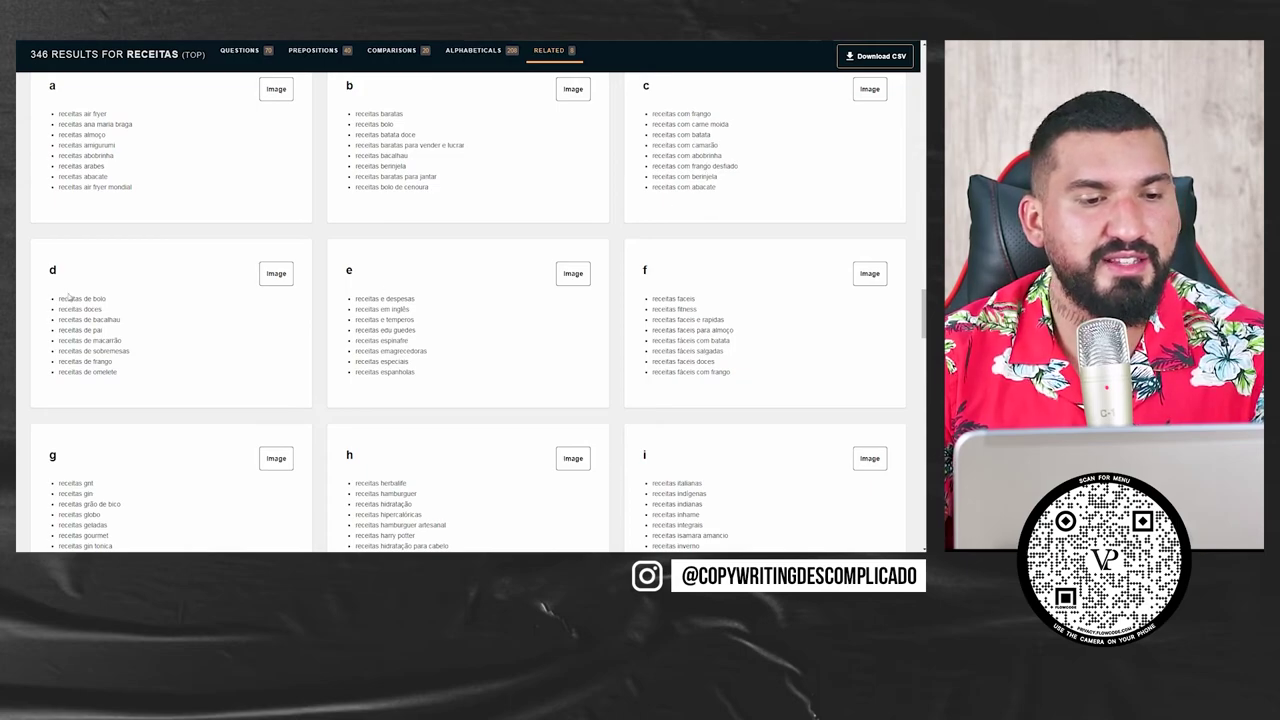
# Step: Look over the suggestions under "d" and highlight "receitas edu guedes" under "e"
pyautogui.moveTo(77, 341); pyautogui.dragTo(85, 362)
pyautogui.click(97, 371)
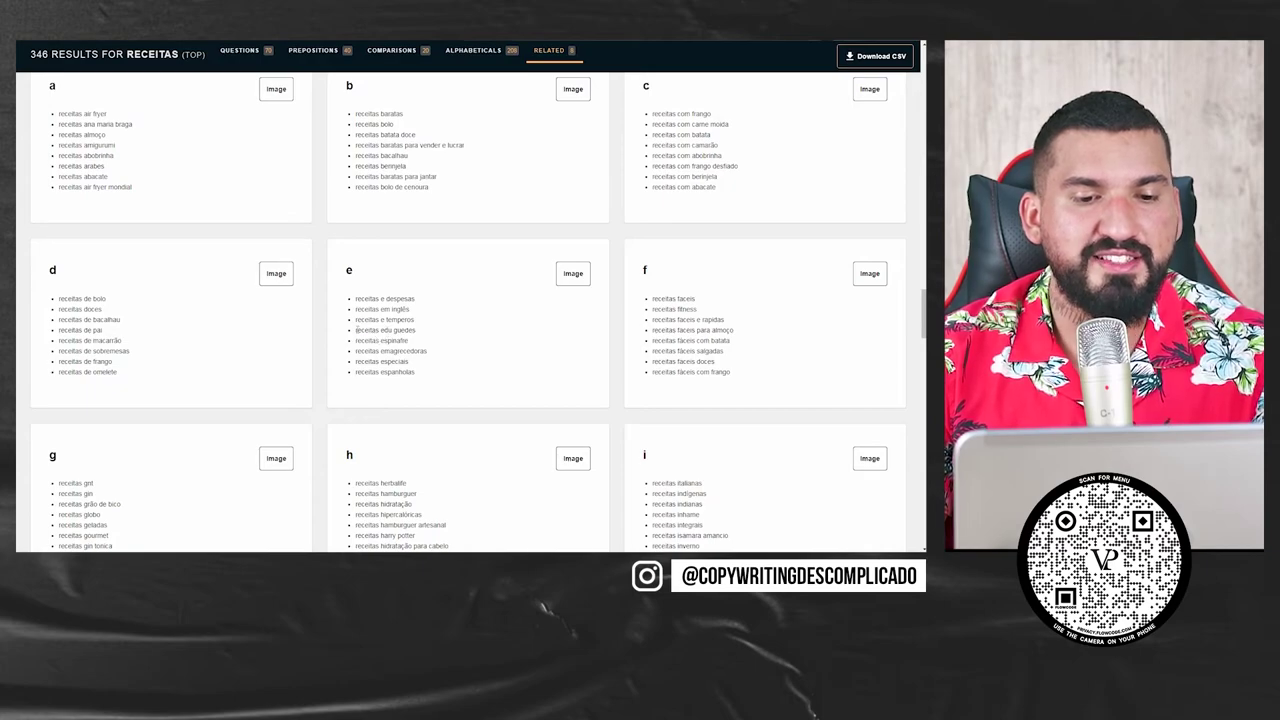
pyautogui.moveTo(356, 329); pyautogui.dragTo(424, 337)
# Step: Highlight "receitas herbalife" under "h" and continue to the alphabetical groups from "m" onward
pyautogui.scroll(-1, 500, 362)
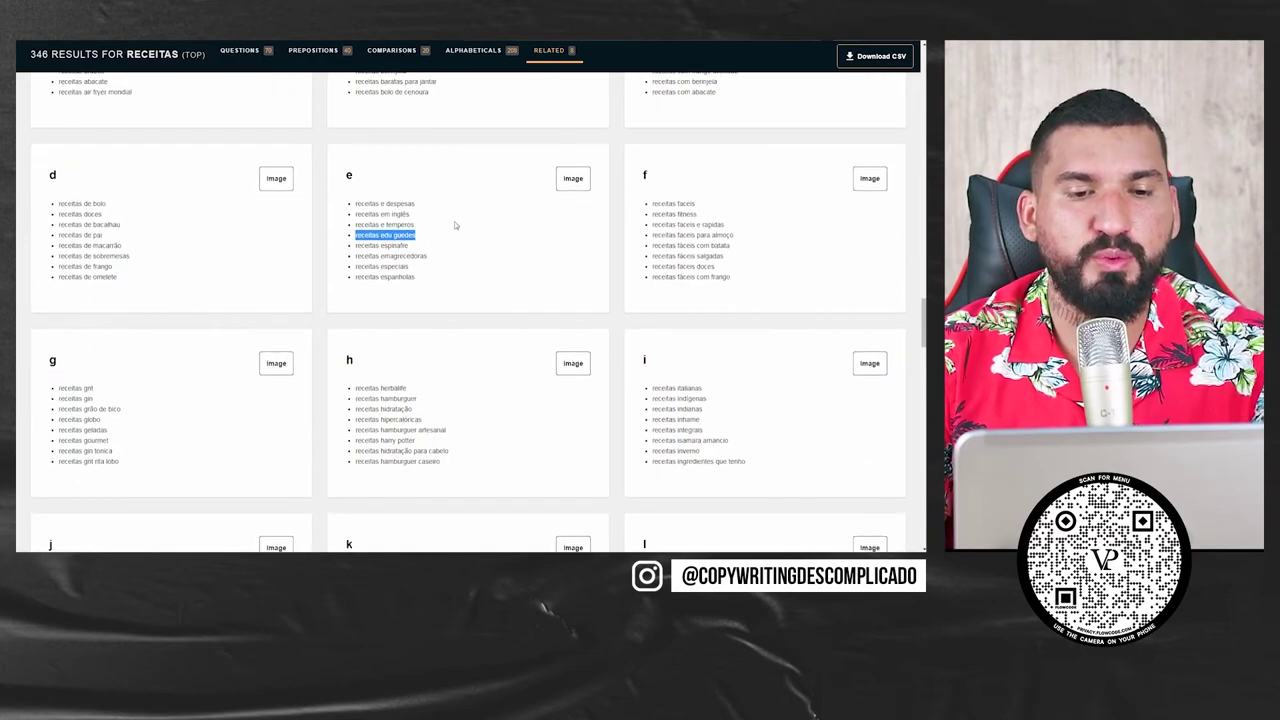
pyautogui.scroll(-1, 440, 236)
pyautogui.scroll(-1, 430, 230)
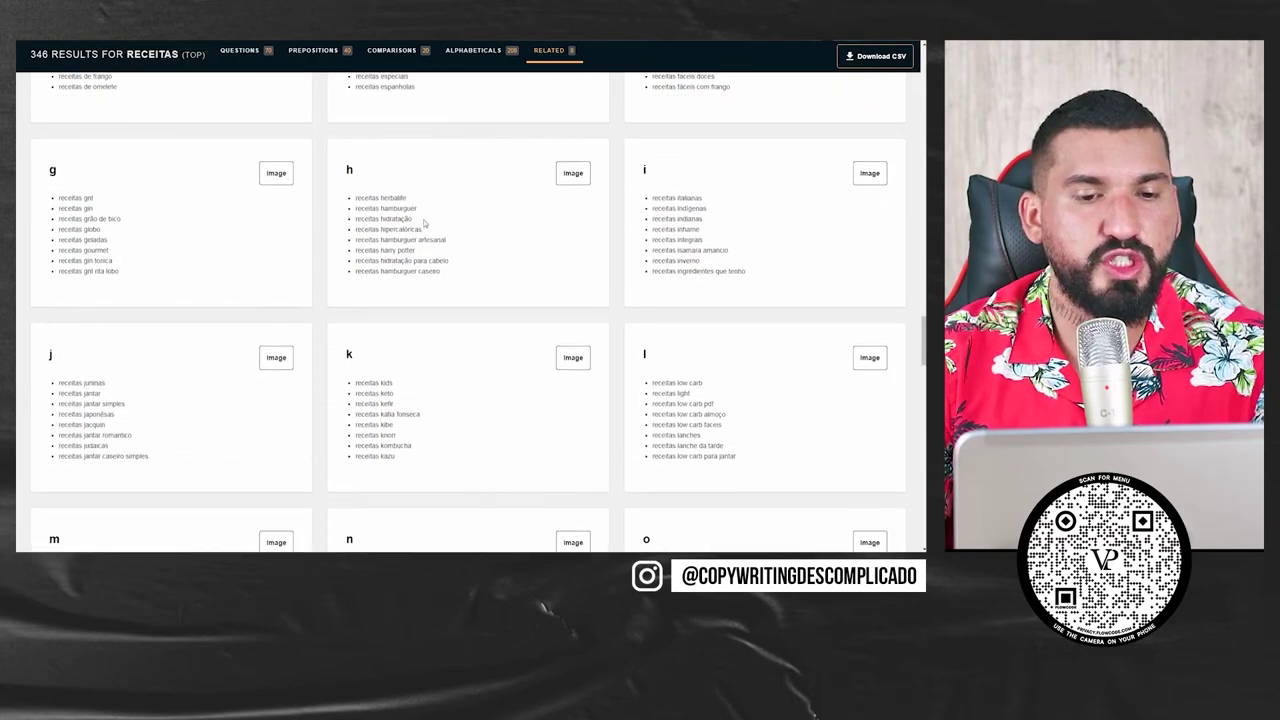
pyautogui.moveTo(353, 198); pyautogui.dragTo(407, 198)
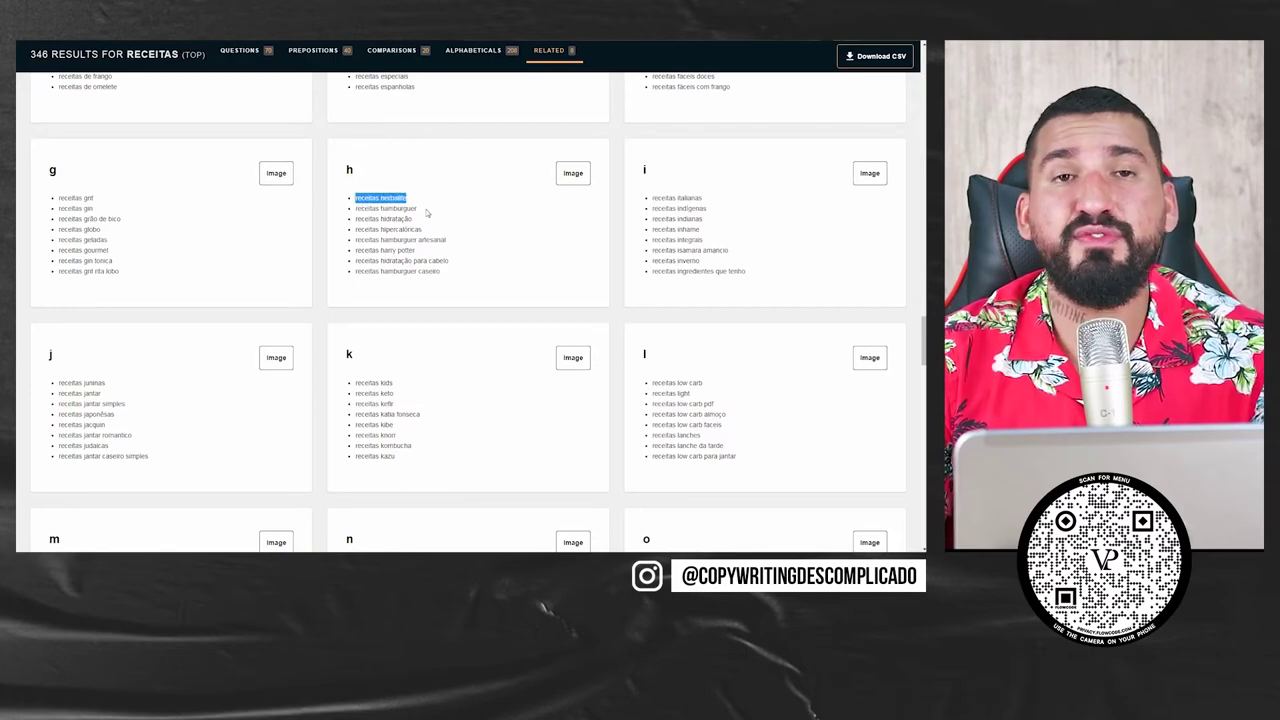
pyautogui.scroll(-4, 365, 235)
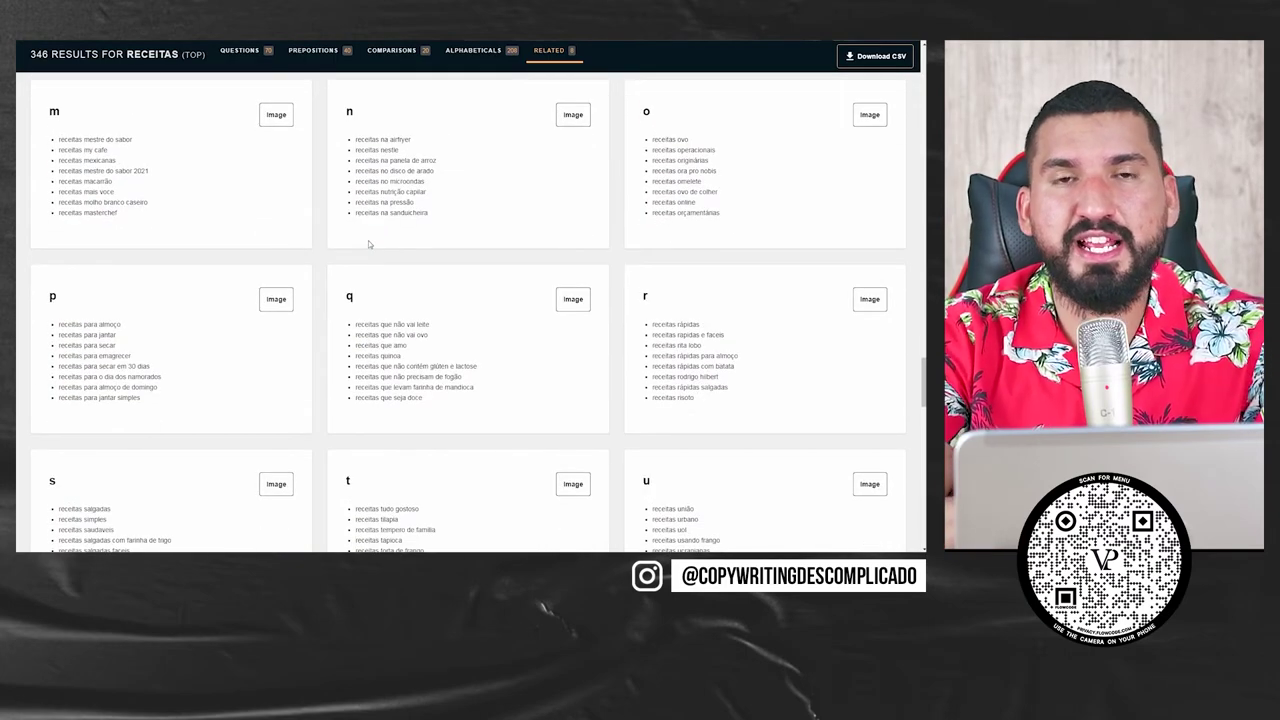